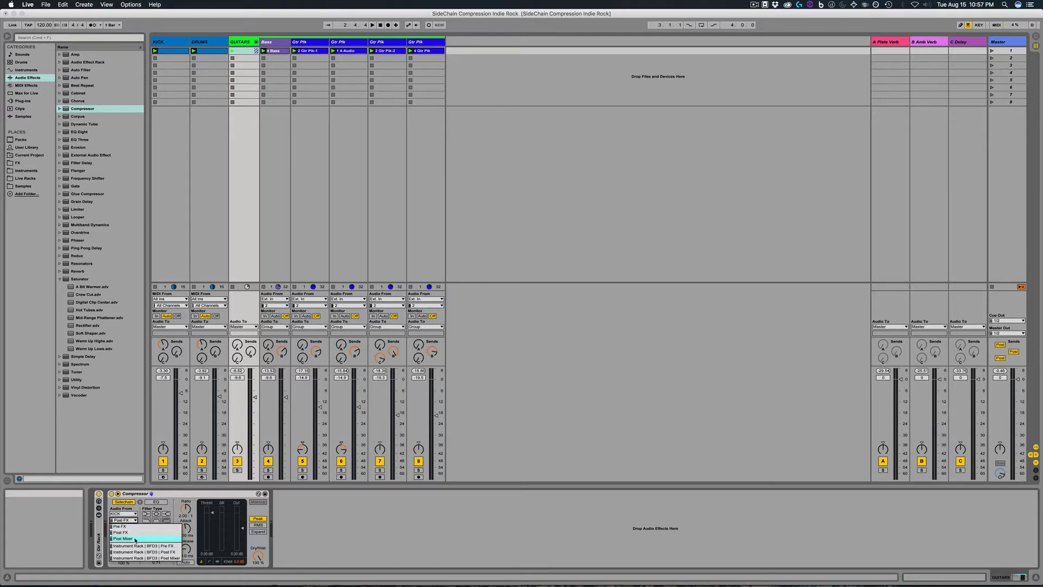
# - Set the GUITARS compressor's KICK sidechain tap to Post FX, its ratio to 4:1 and its attack to 0.01 ms
pyautogui.click(135, 540)
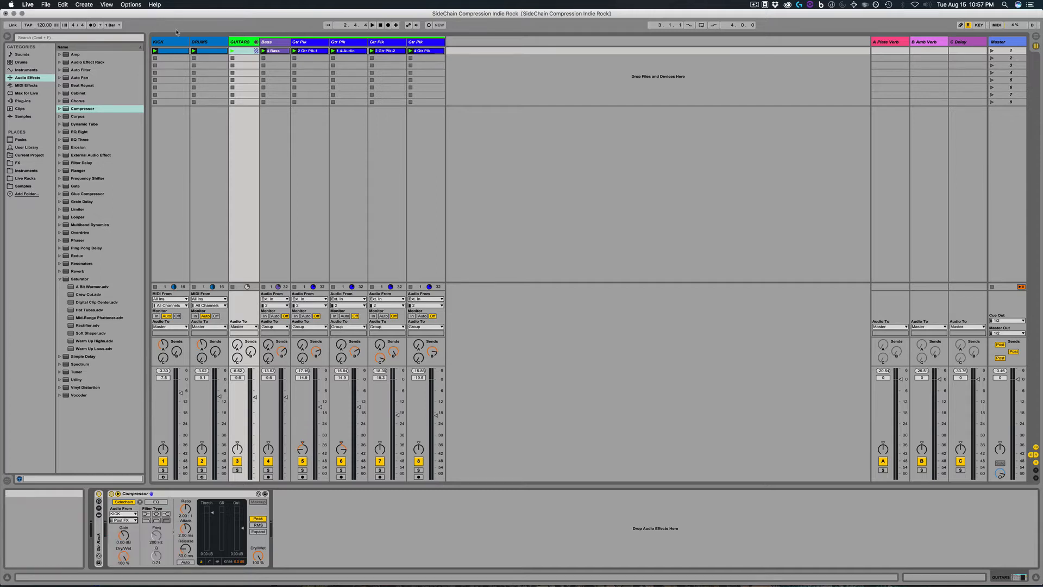
pyautogui.click(171, 44)
pyautogui.click(213, 46)
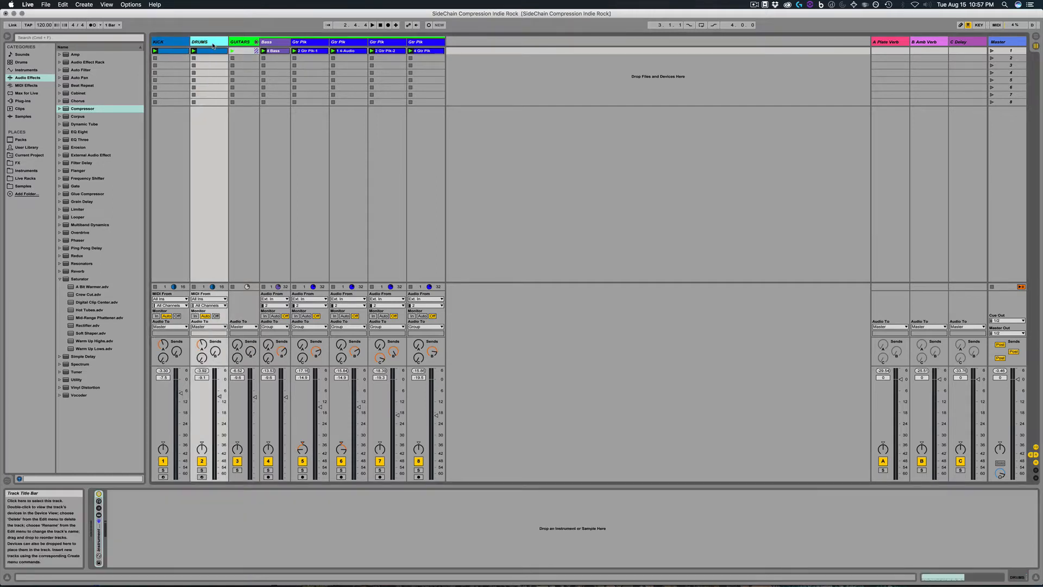
pyautogui.click(249, 43)
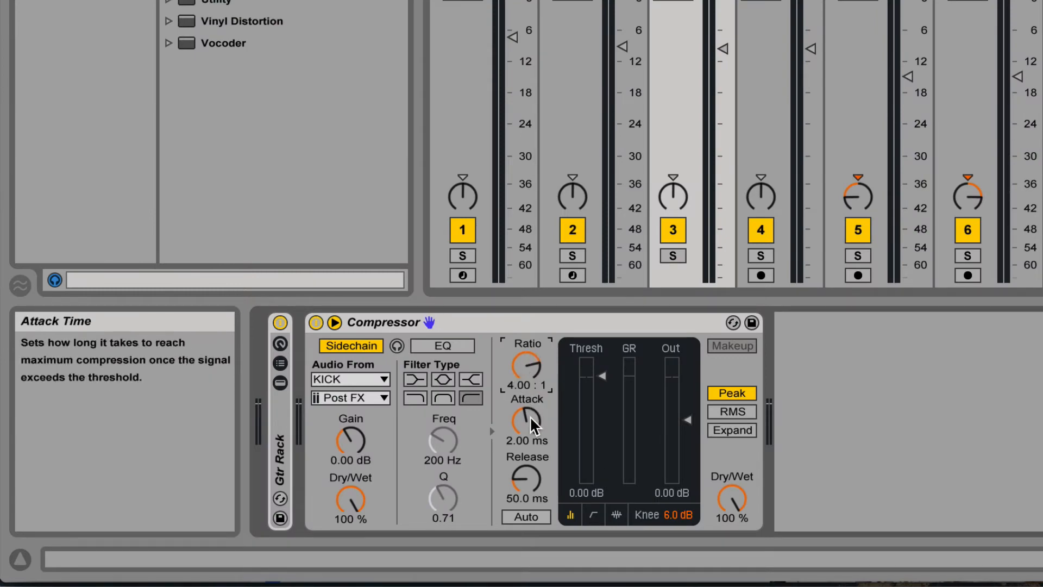
pyautogui.moveTo(530, 415); pyautogui.dragTo(530, 445)
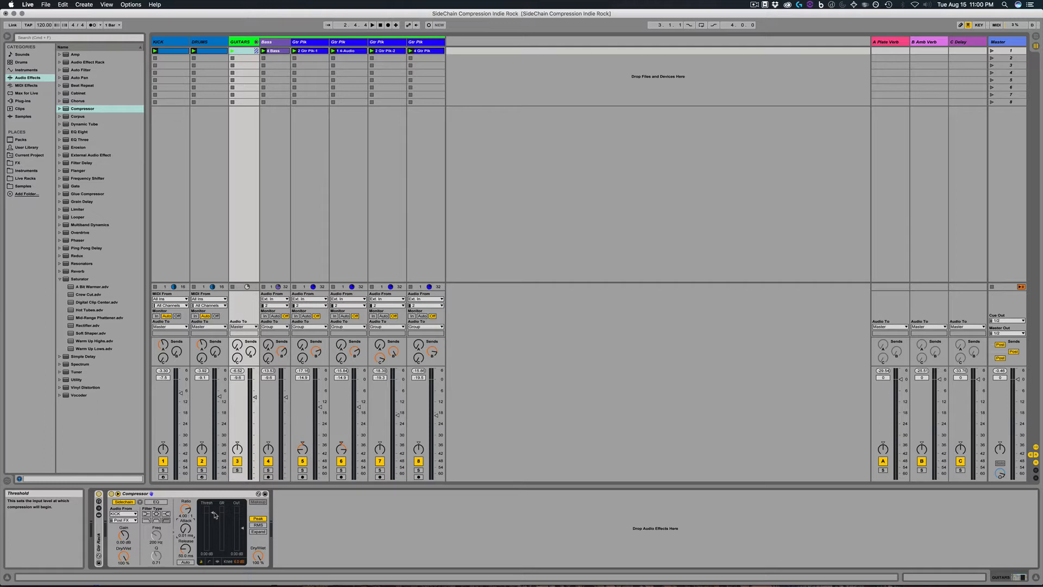
# - Adjust the GUITARS compressor's threshold during playback, settling at -5.74 dB
pyautogui.press('space')
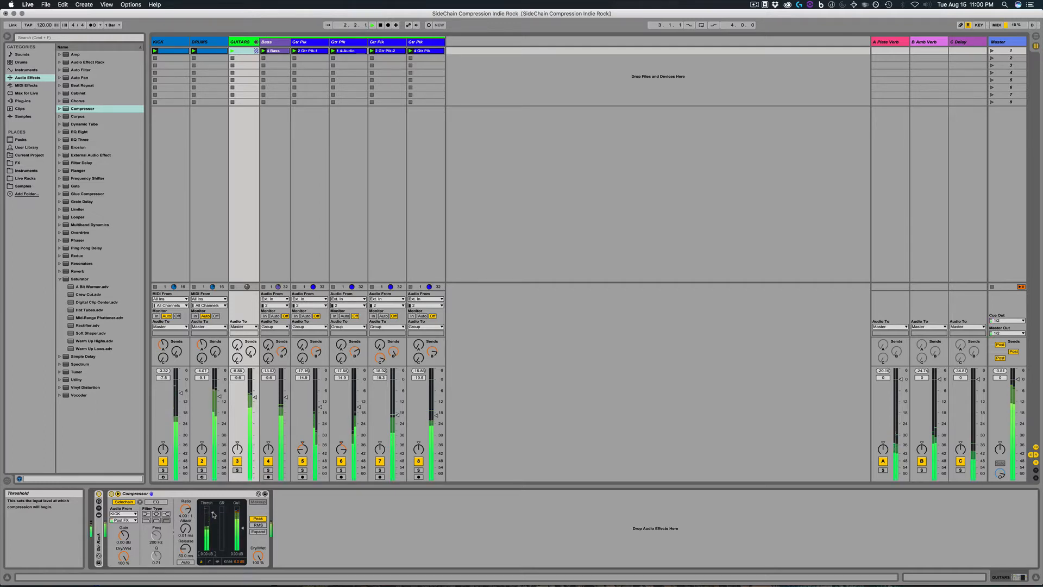
pyautogui.moveTo(213, 515); pyautogui.dragTo(213, 551)
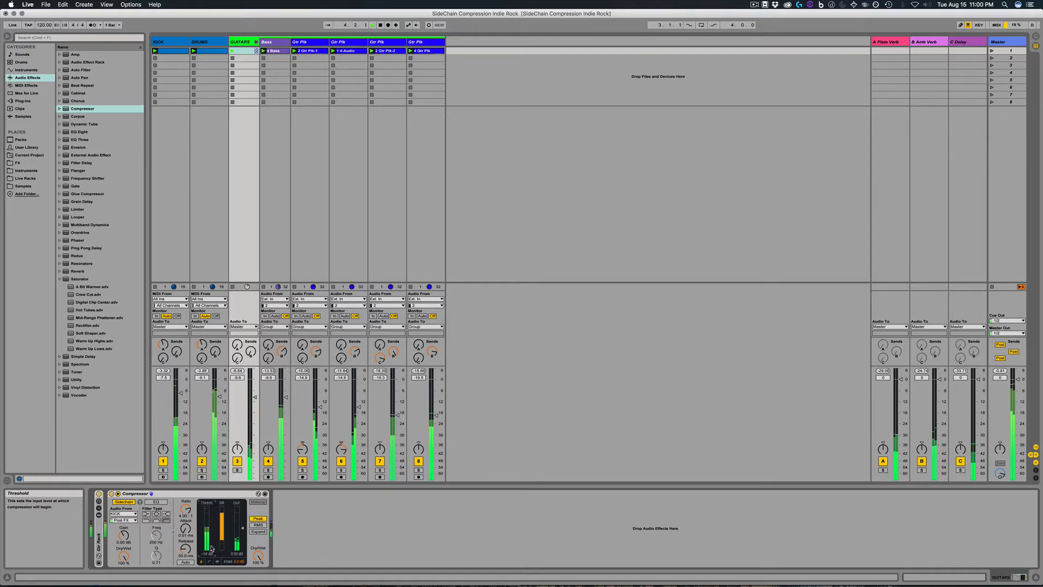
pyautogui.moveTo(213, 552); pyautogui.dragTo(212, 529)
pyautogui.press('space')
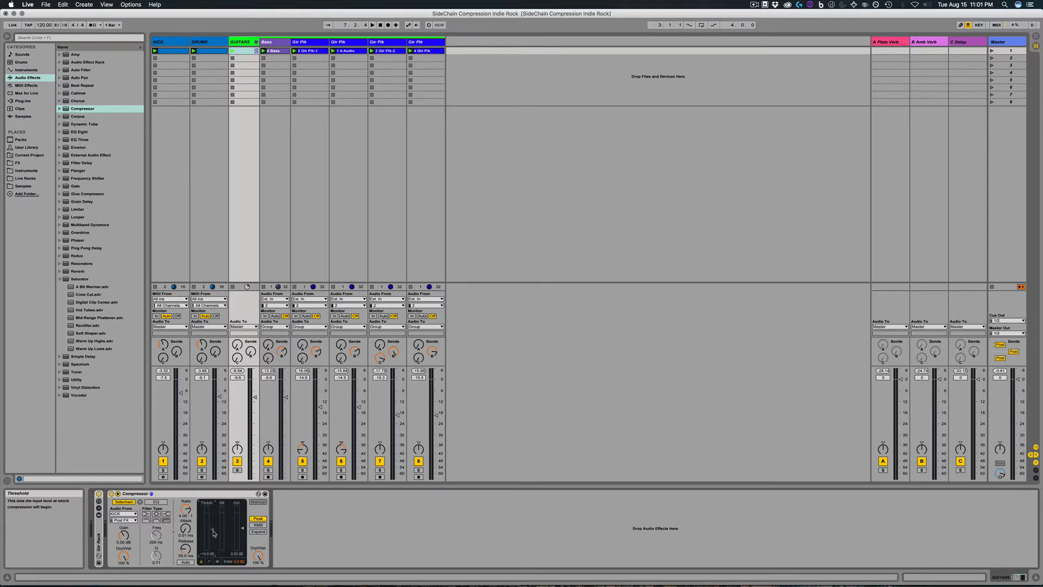
pyautogui.press('space')
pyautogui.moveTo(213, 533); pyautogui.dragTo(213, 523)
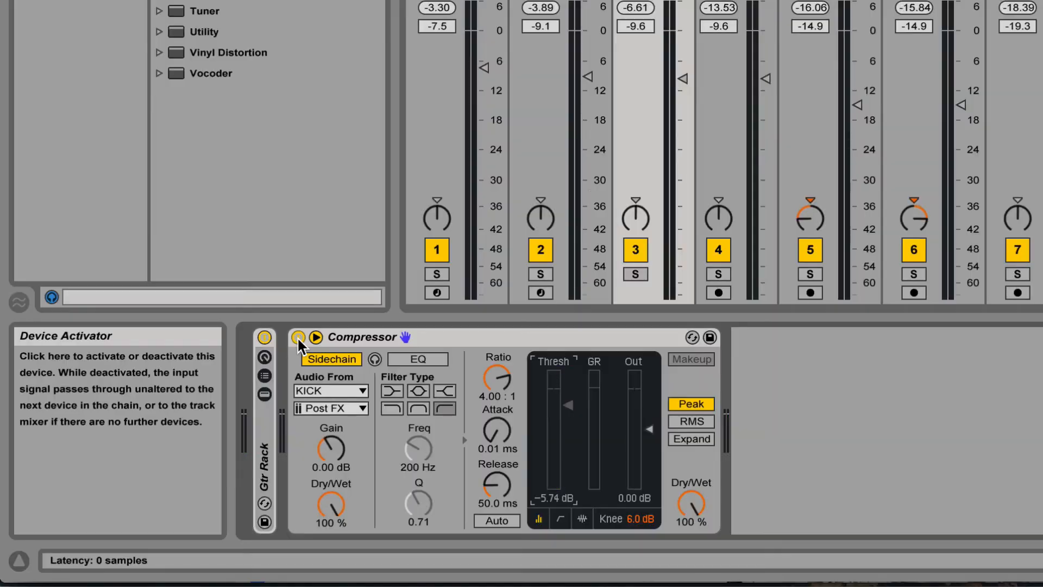
# - Play the song and bypass the GUITARS compressor, then re-enable it to compare the sound with and without sidechaining
pyautogui.press('space')
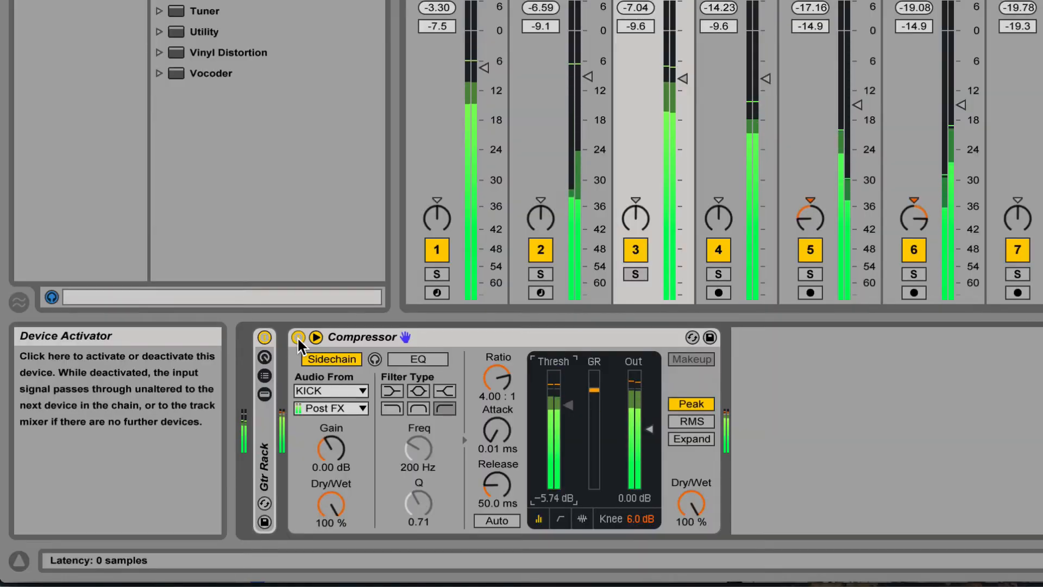
pyautogui.click(298, 337)
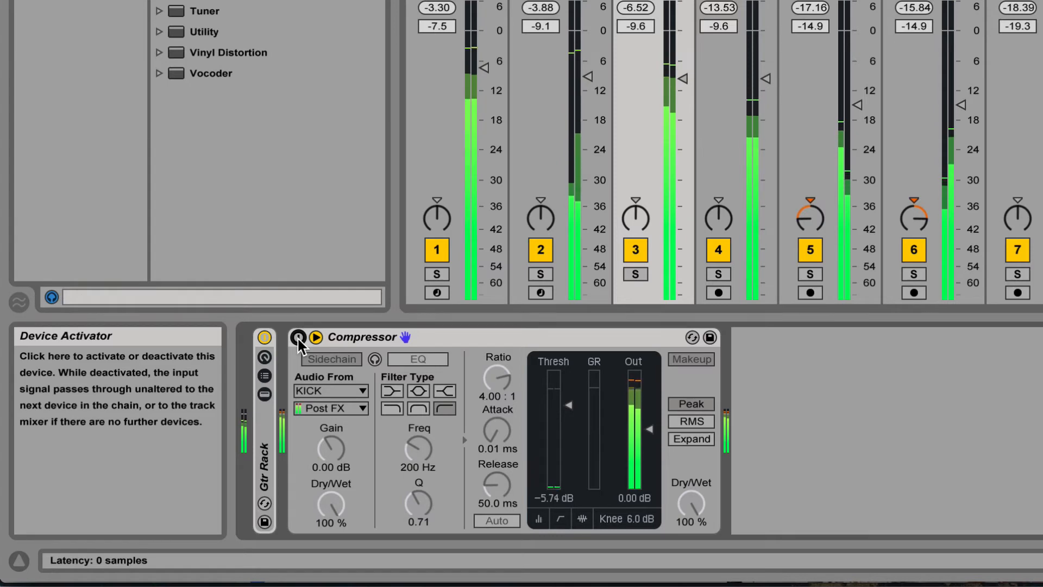
pyautogui.click(297, 337)
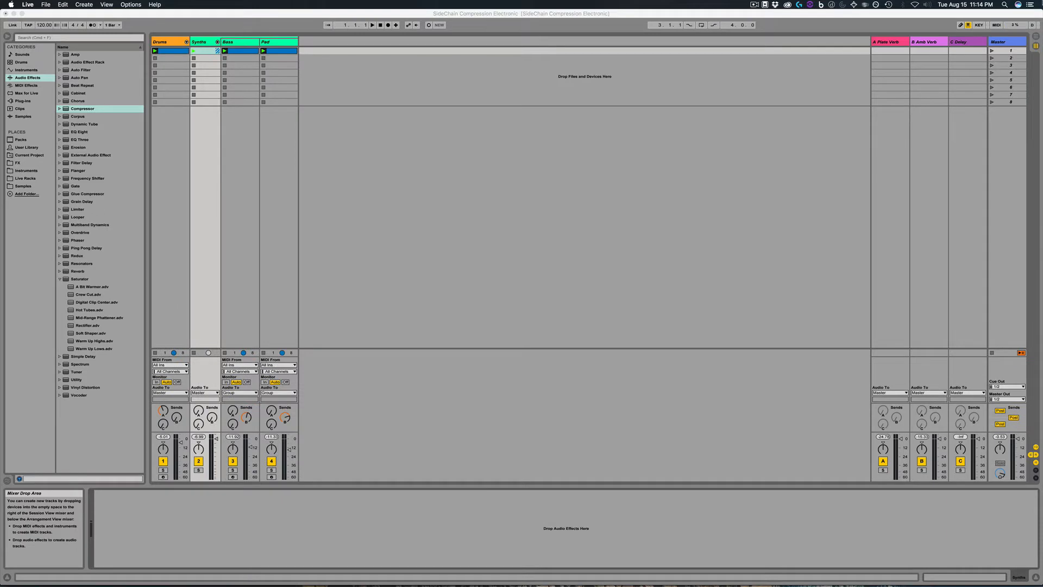
# - Audition the SideChain Compression Electronic set, then add a Compressor to the Synths group
pyautogui.click(372, 25)
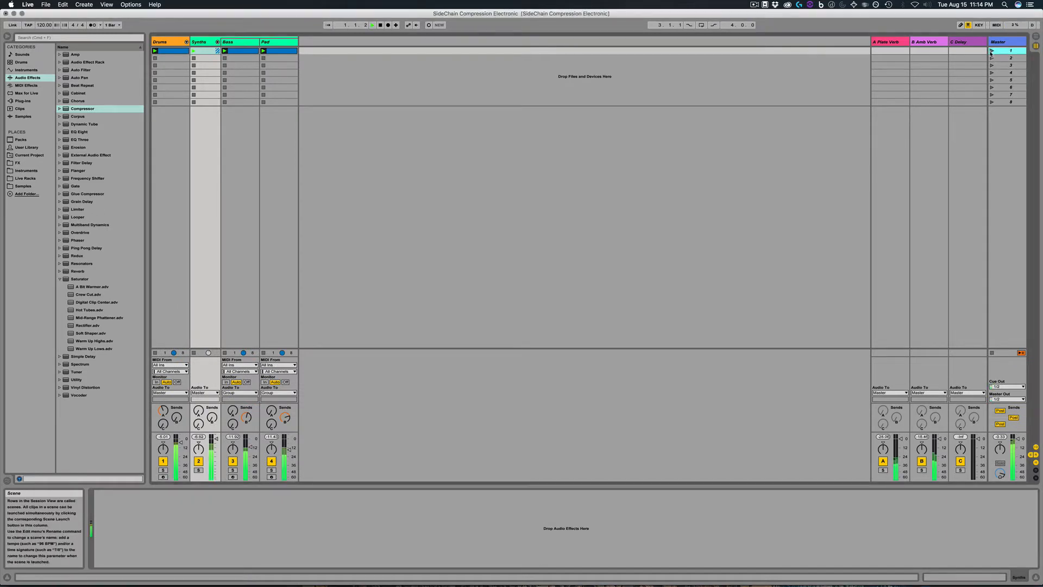
pyautogui.click(381, 25)
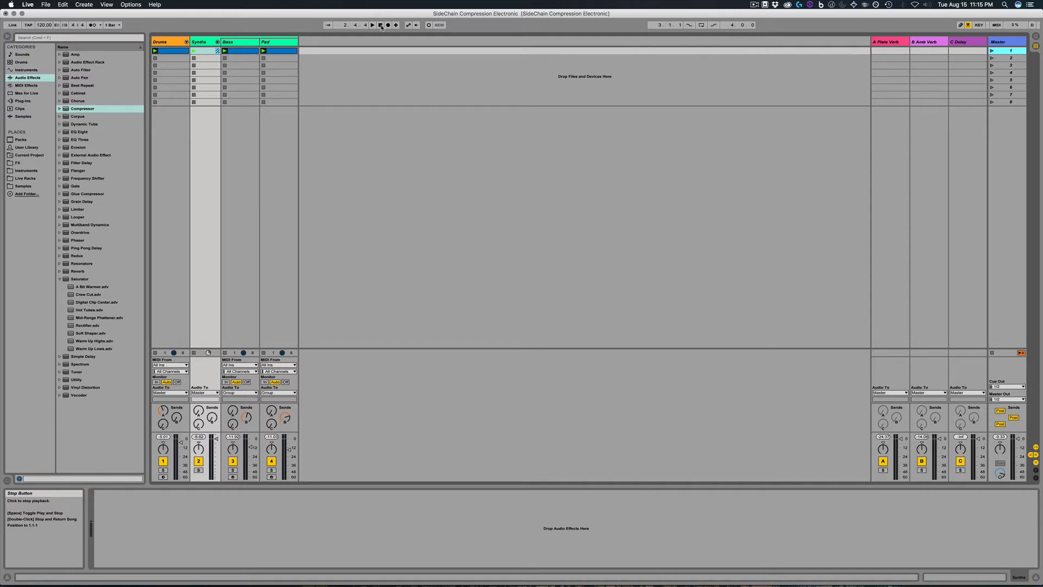
pyautogui.click(75, 109)
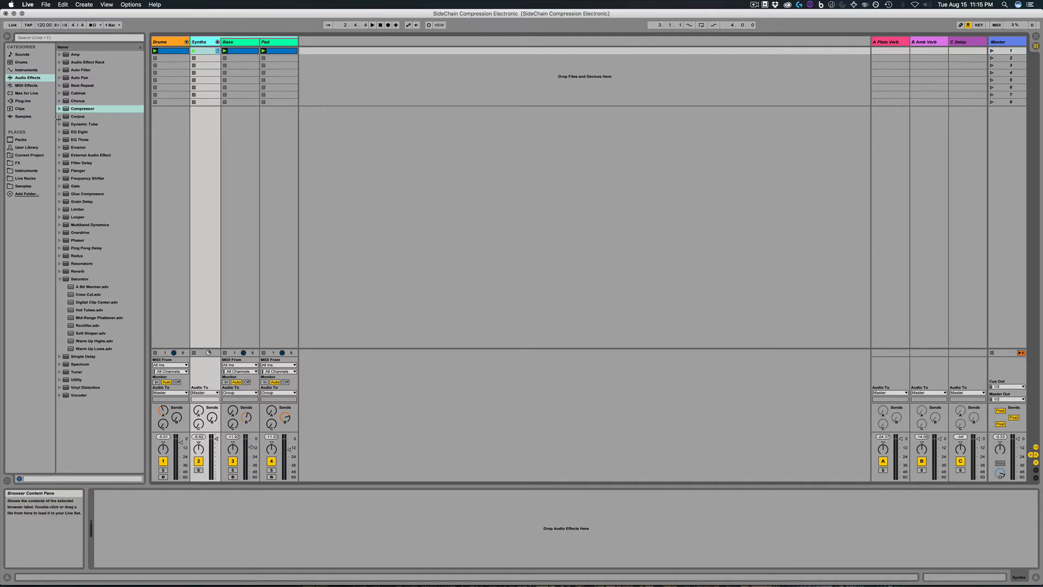
pyautogui.doubleClick(75, 109)
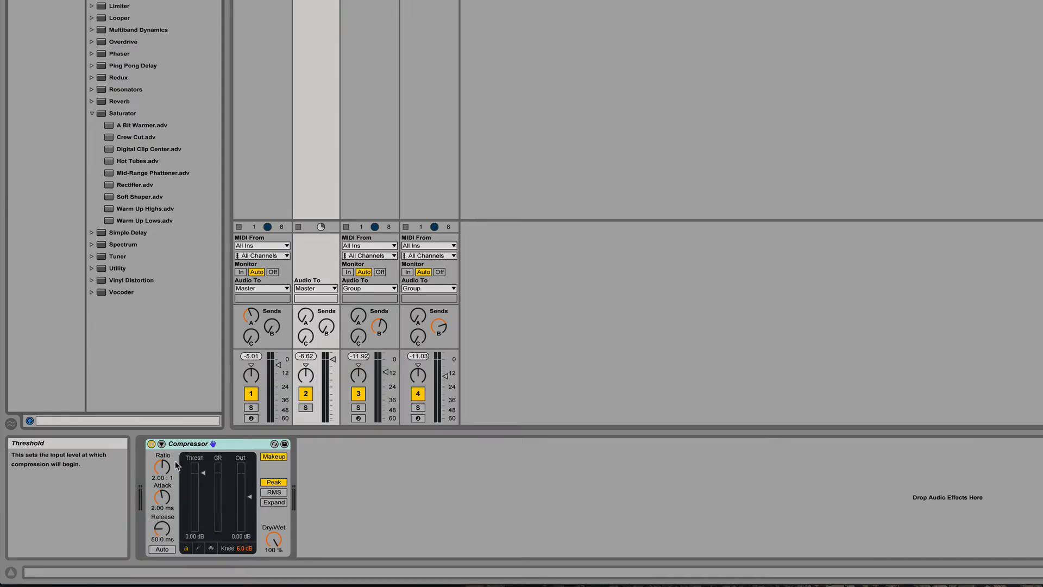
# - Enable the Synths compressor's sidechain with Drums as the source, tapped at Kick Burned 09 1 Post FX
pyautogui.click(162, 444)
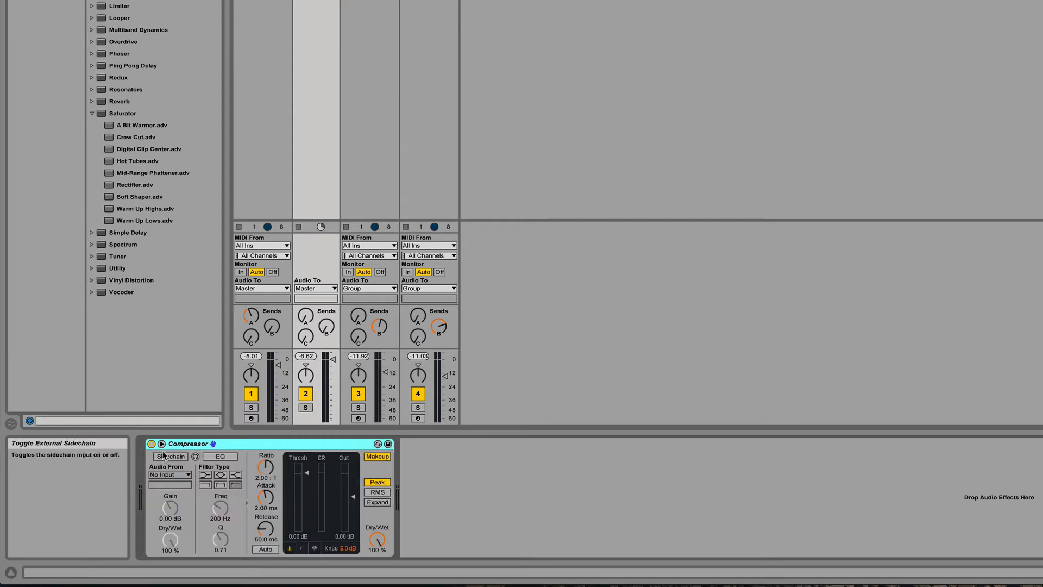
pyautogui.click(163, 456)
pyautogui.click(185, 475)
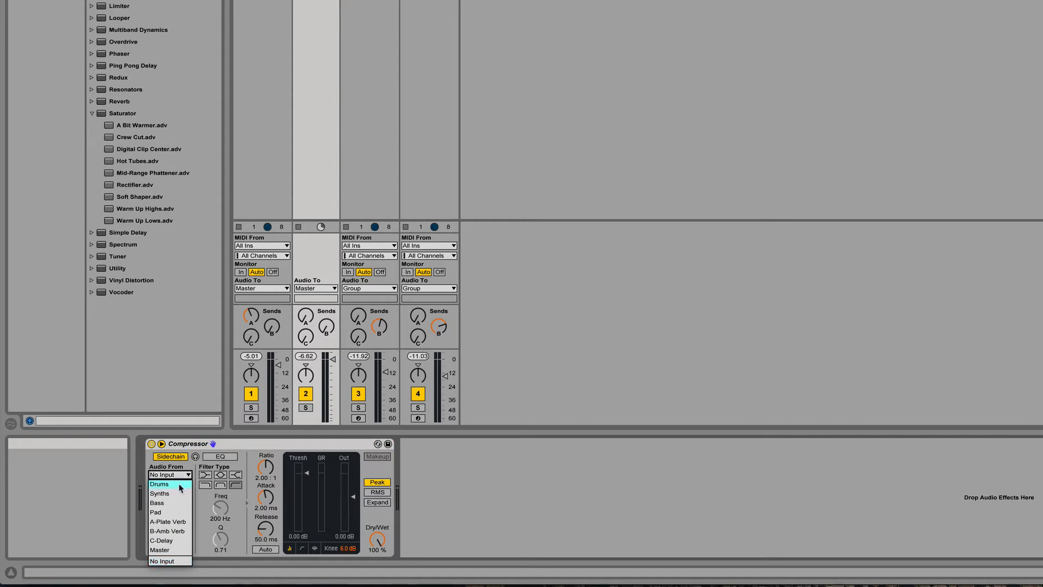
pyautogui.click(181, 485)
pyautogui.click(180, 486)
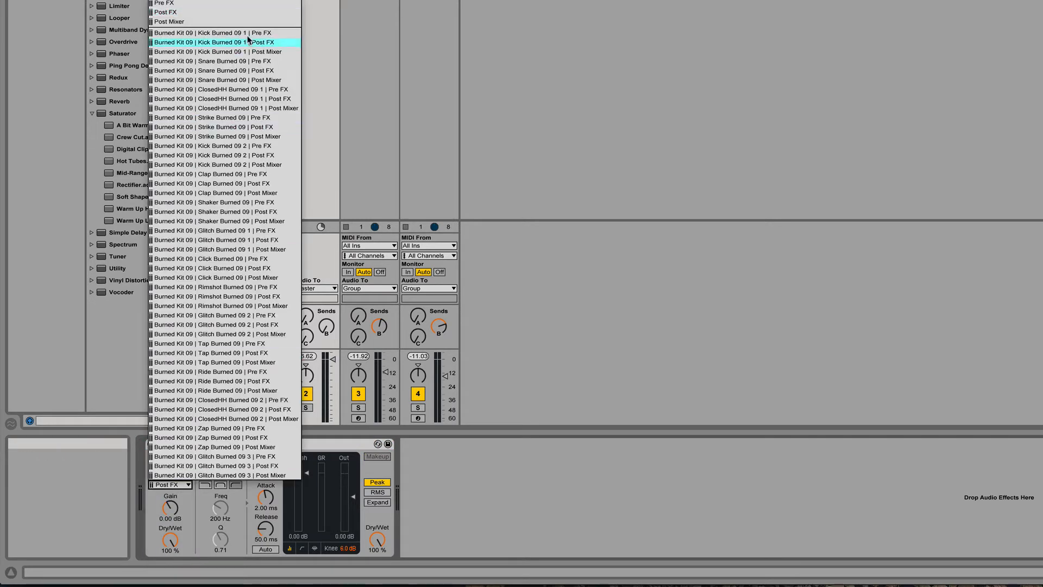
pyautogui.click(202, 42)
# - Set the Synths compressor's attack to 0.01 ms and ratio to 4:1, and lower its threshold to -14.9 dB during playback
pyautogui.moveTo(262, 496); pyautogui.dragTo(263, 508)
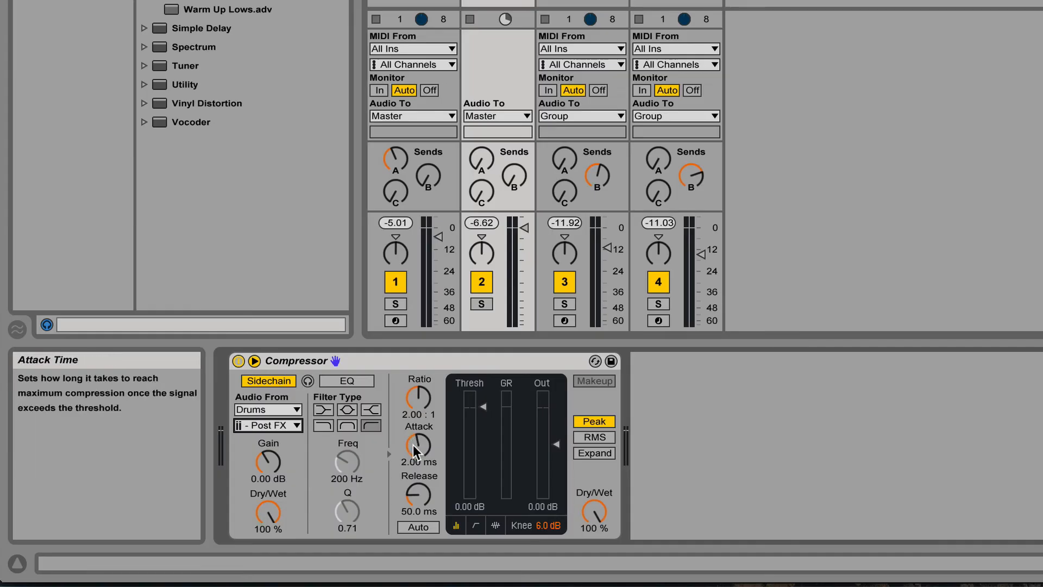
pyautogui.click(419, 397)
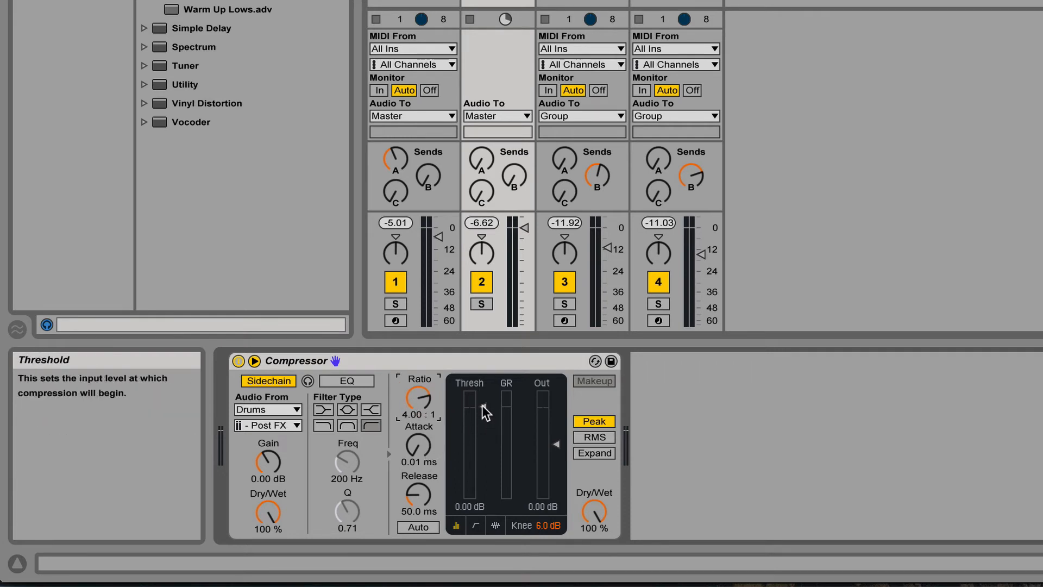
pyautogui.press('space')
pyautogui.moveTo(483, 408); pyautogui.dragTo(483, 446)
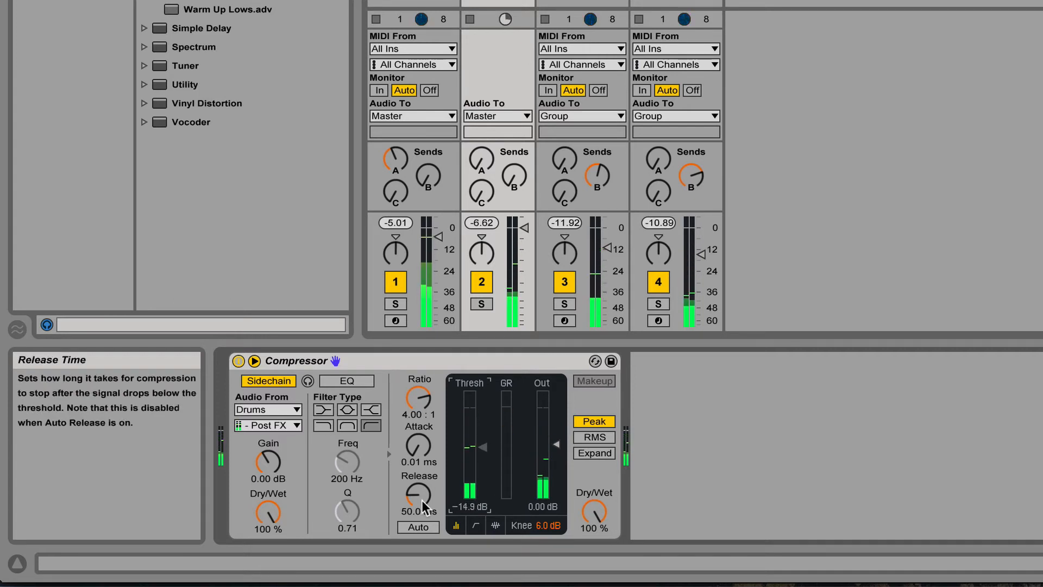
# - Fine-tune the Synths compressor to a 10.2 ms release and a -17.1 dB threshold while listening, then stop playback
pyautogui.moveTo(422, 496)
pyautogui.mouseDown()
pyautogui.moveTo(422, 517)
pyautogui.moveTo(417, 488)
pyautogui.mouseUp()
pyautogui.moveTo(461, 462); pyautogui.dragTo(460, 476)
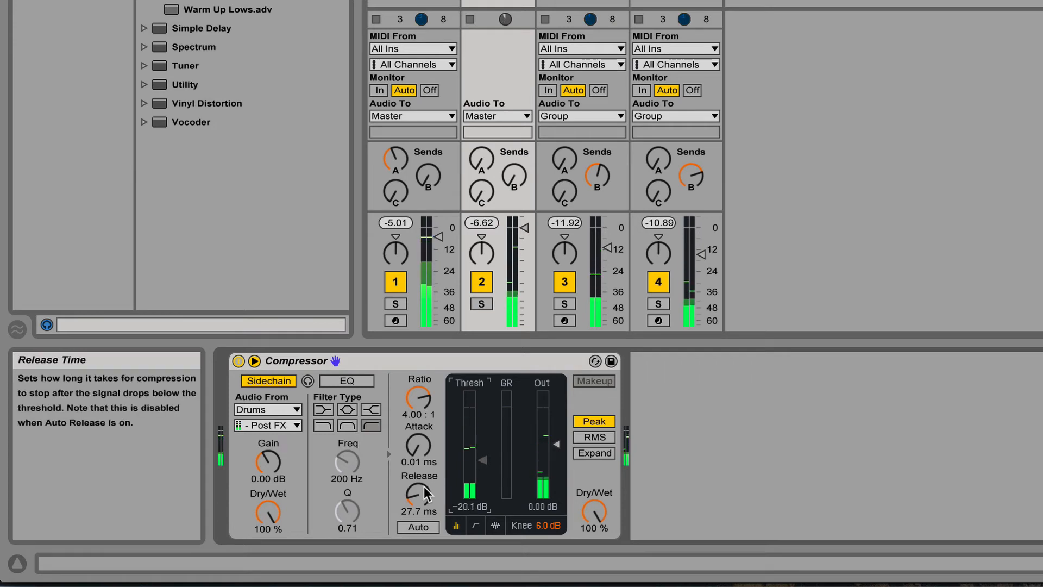
pyautogui.scroll(-5, 423, 487)
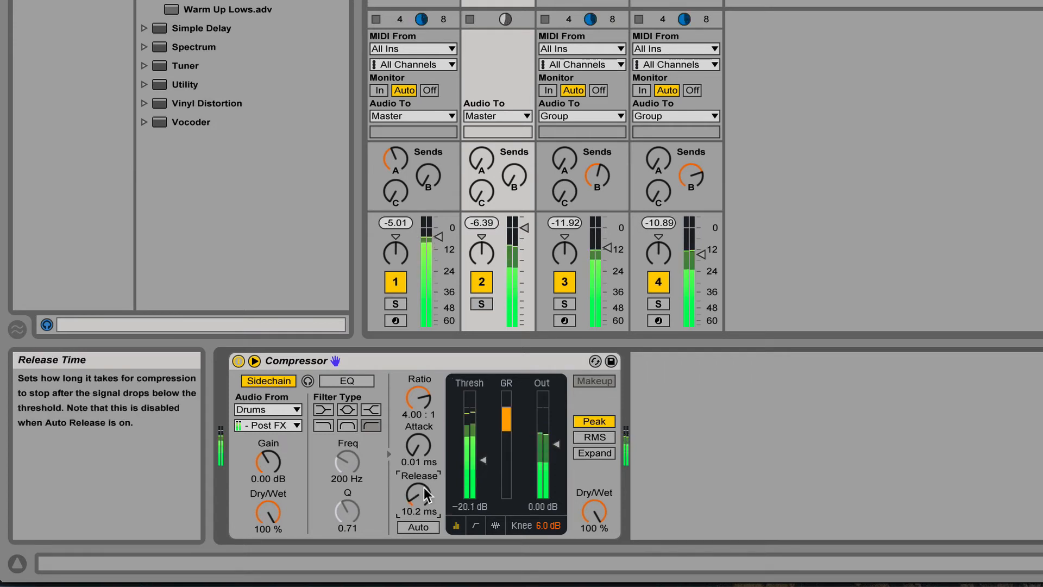
pyautogui.moveTo(483, 460); pyautogui.dragTo(483, 453)
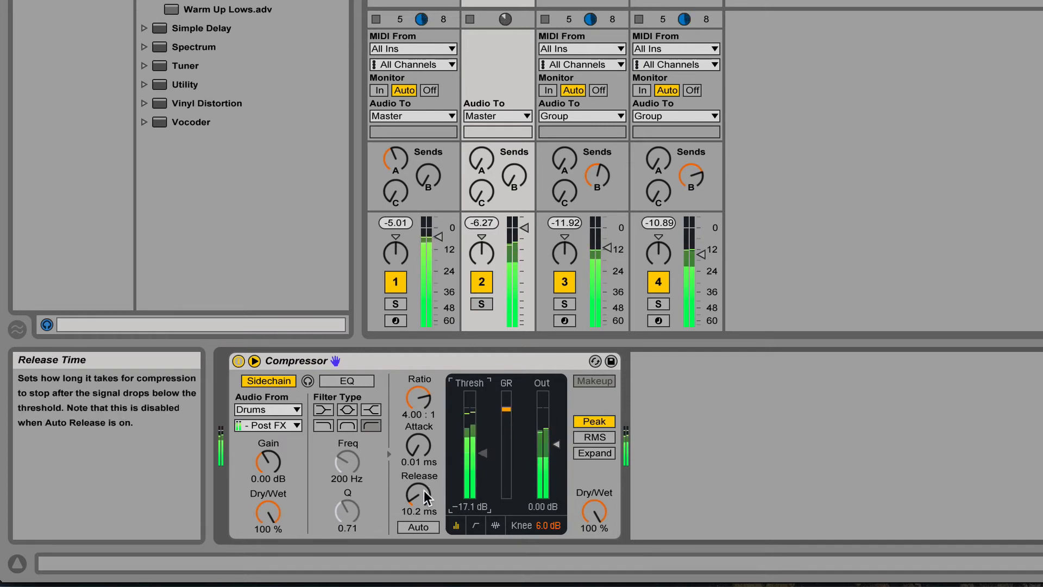
pyautogui.press('space')
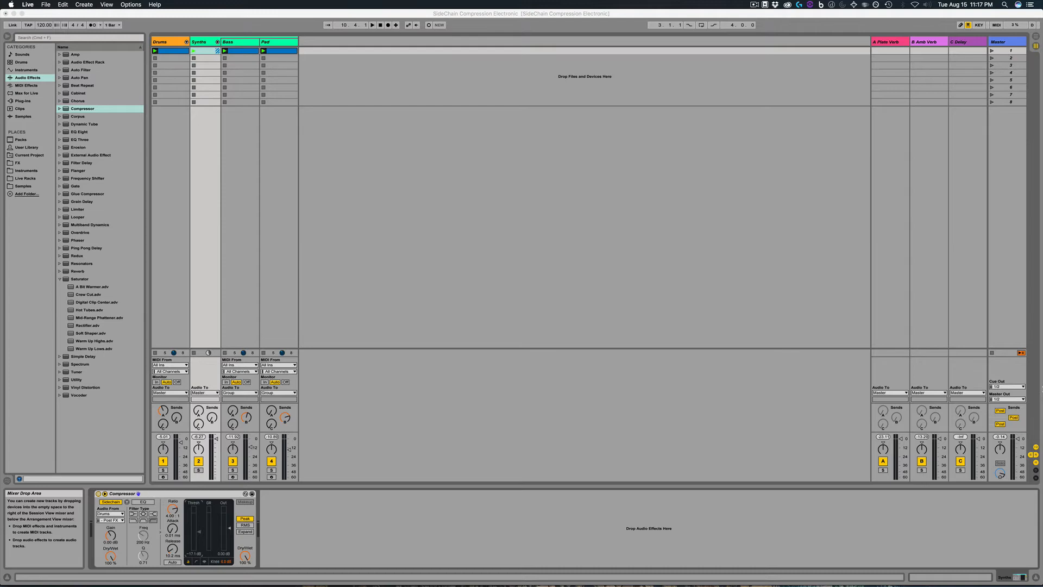
# - Insert a new audio track after the Drums track and rename it SC
pyautogui.click(177, 41)
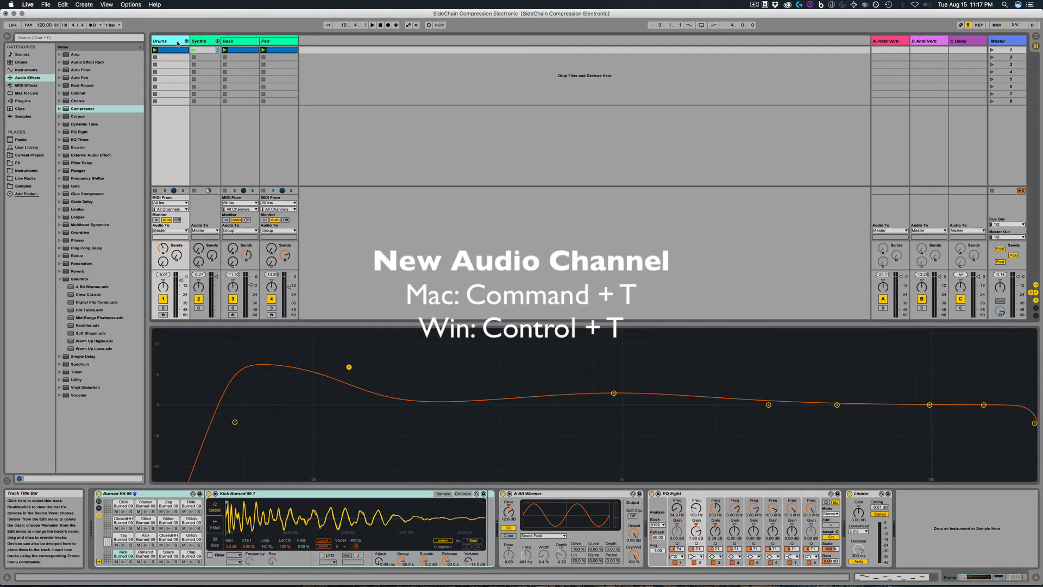
pyautogui.press('super+t')
pyautogui.press('super+r')
pyautogui.write('SC')
pyautogui.press('Return')
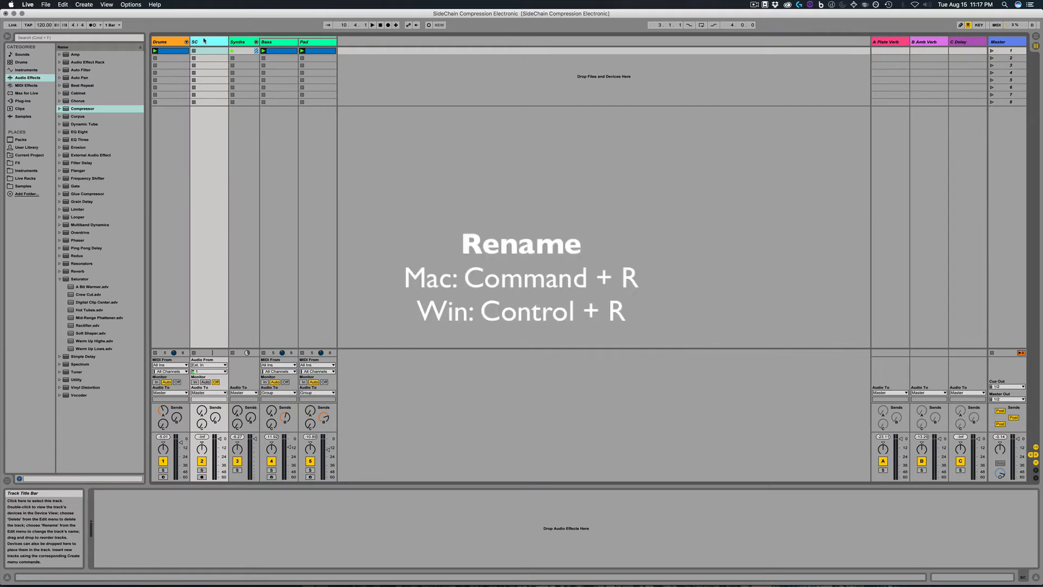
# - Move the Compressor from the Synths group onto the SC track
pyautogui.click(246, 42)
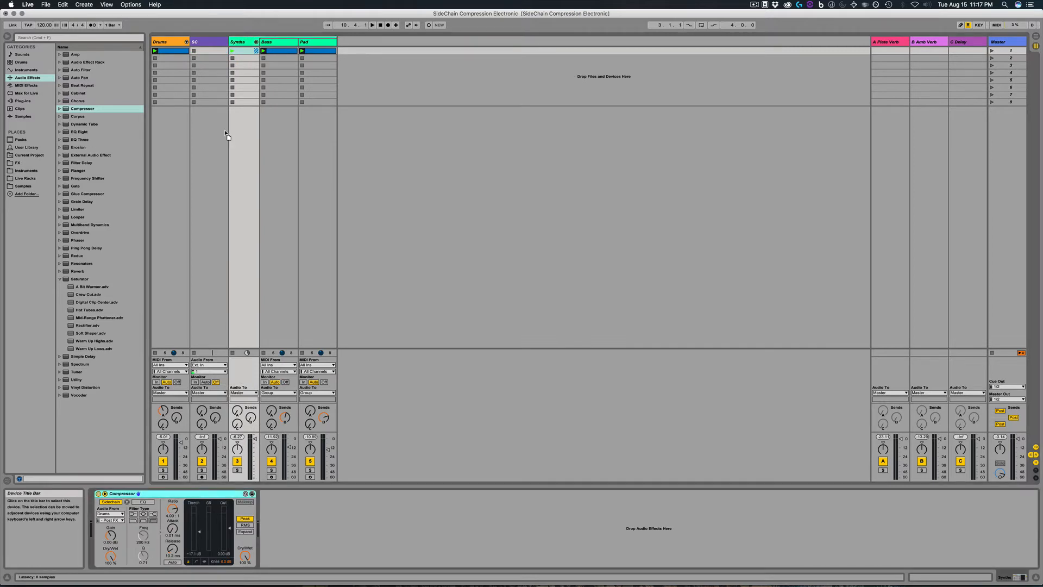
pyautogui.click(209, 42)
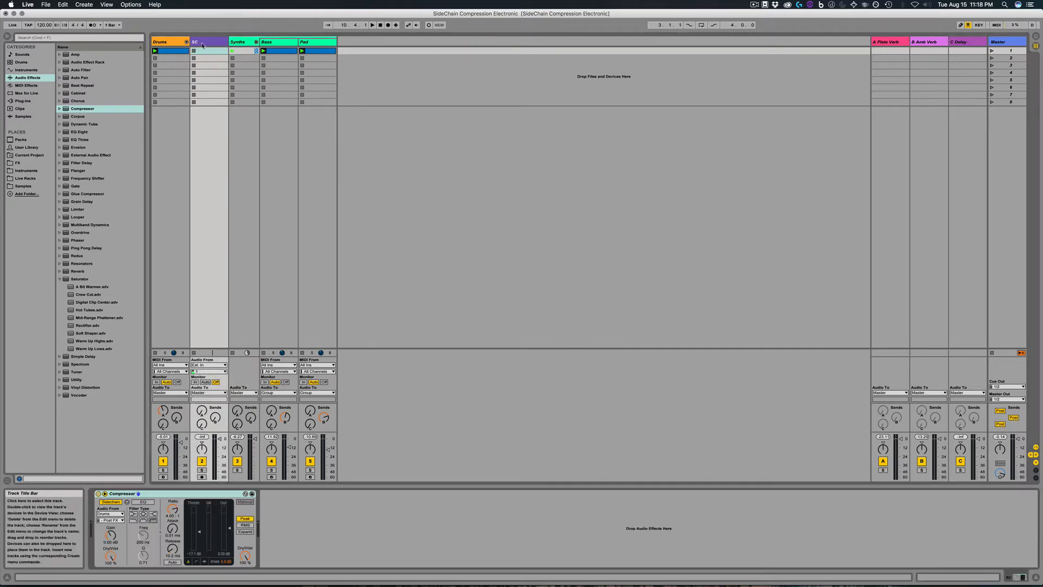
pyautogui.click(238, 43)
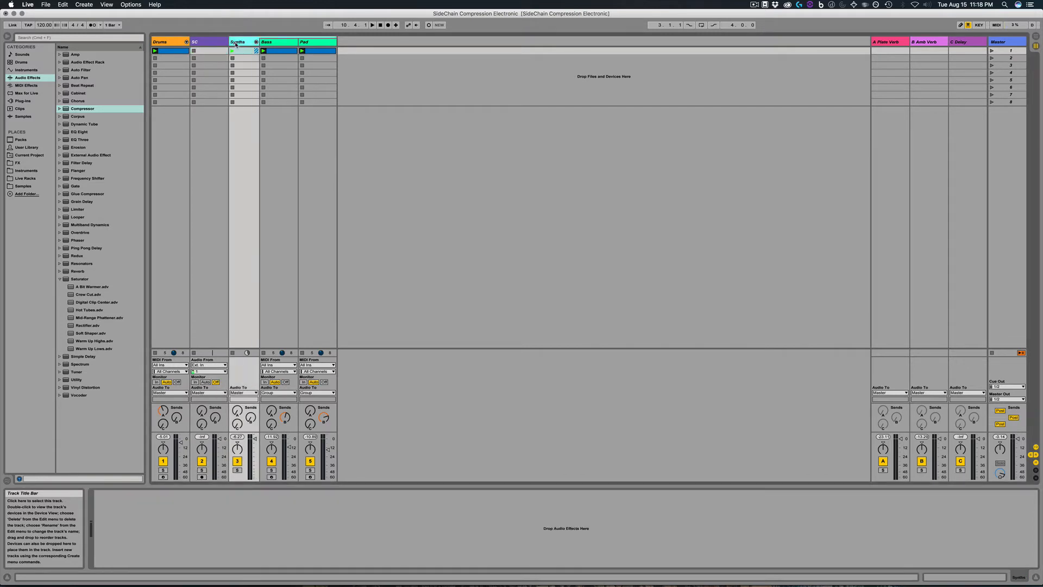
pyautogui.click(213, 44)
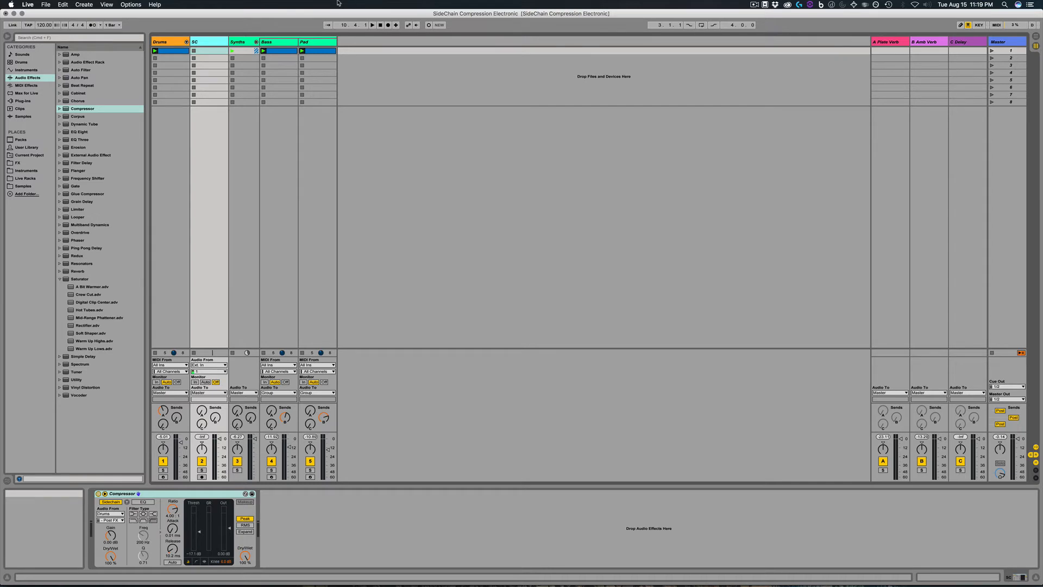
# - Route the Synths group's output to the SC track and set the SC track's audio input to No Input
pyautogui.click(244, 394)
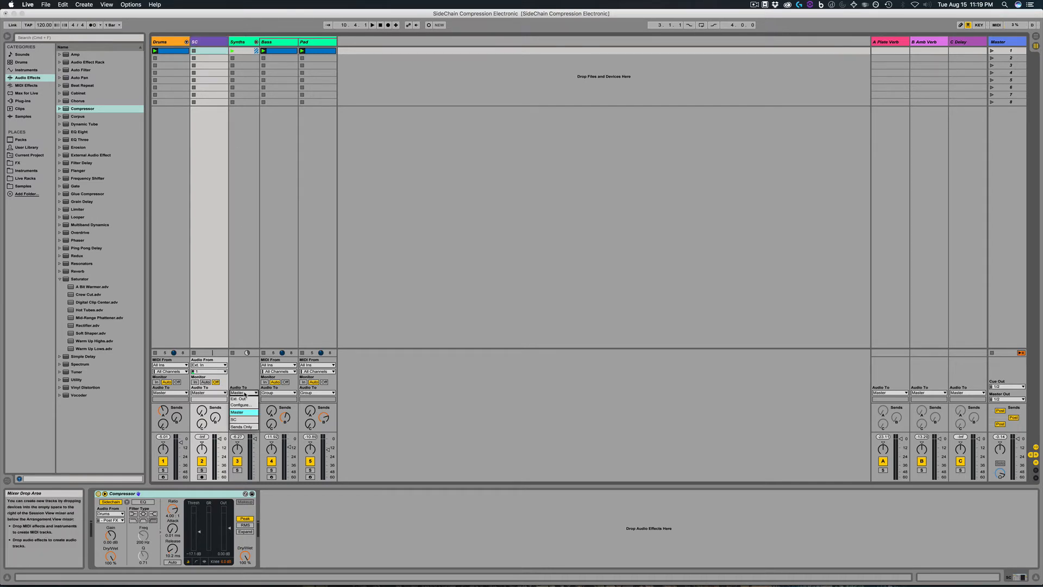
pyautogui.click(245, 420)
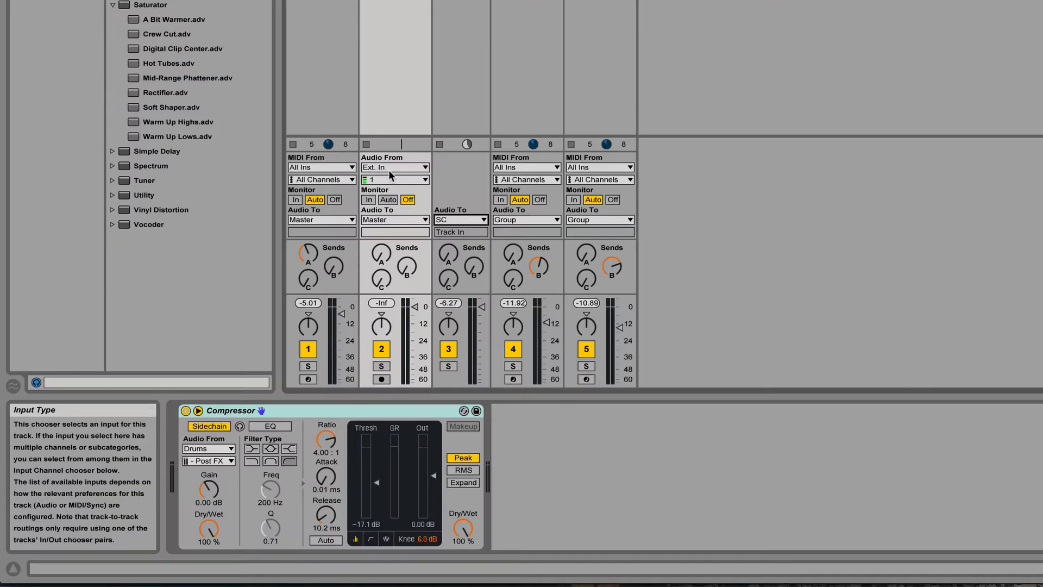
pyautogui.click(389, 173)
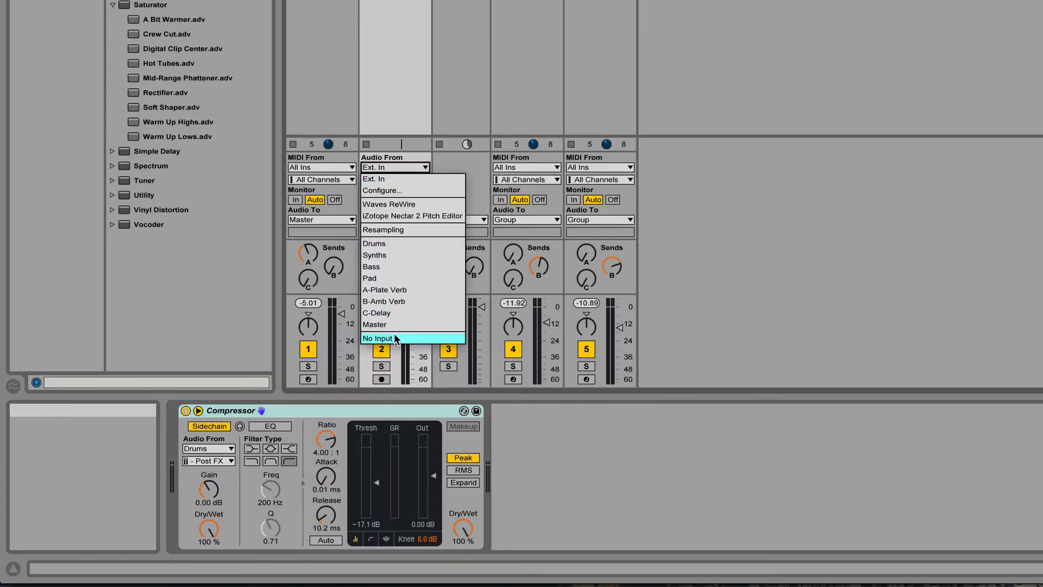
pyautogui.click(438, 338)
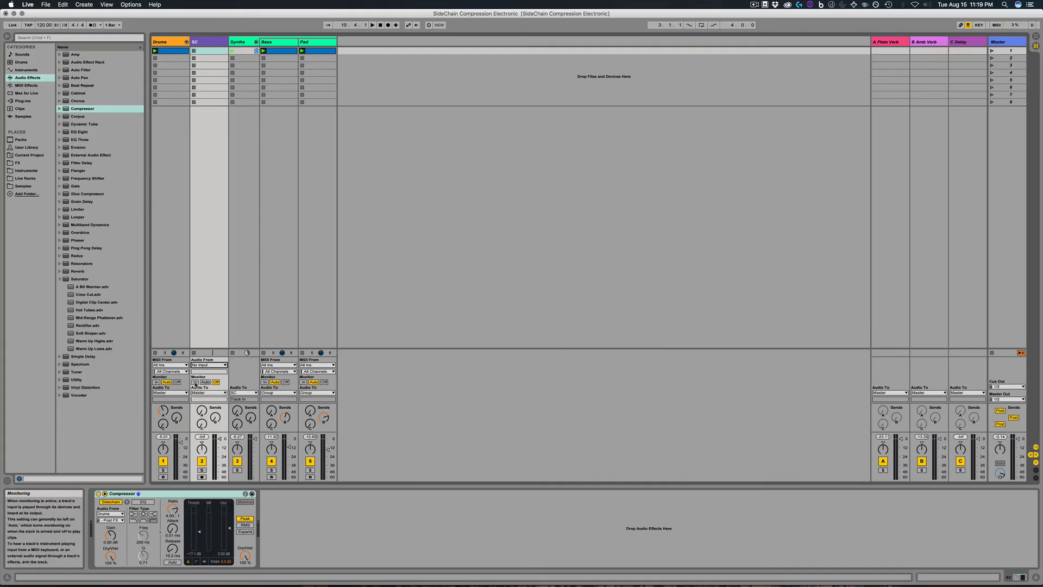
# - Set the SC track's monitoring to In and compare playback with the track deactivated and reactivated
pyautogui.click(195, 383)
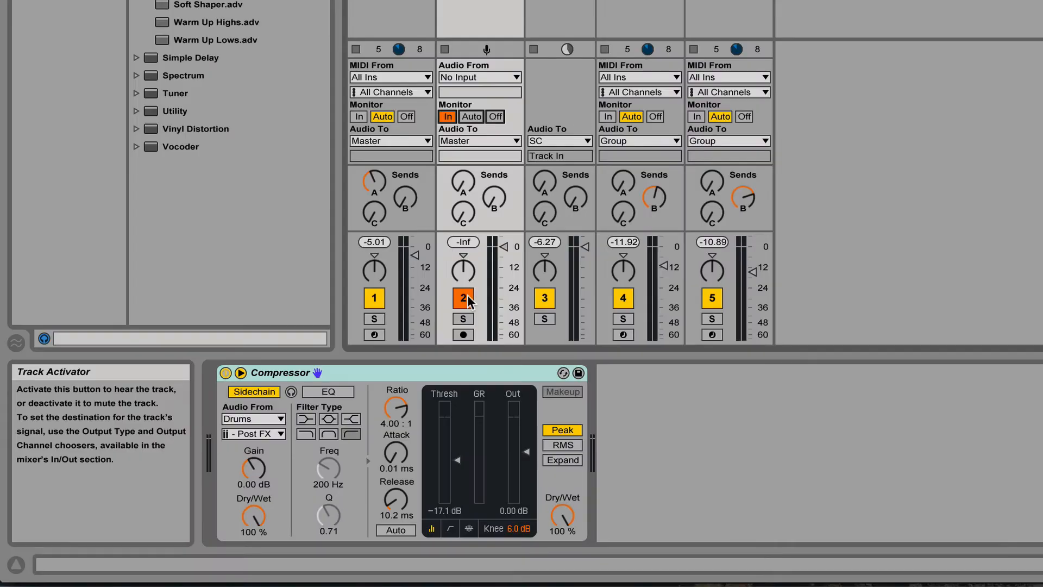
pyautogui.click(465, 297)
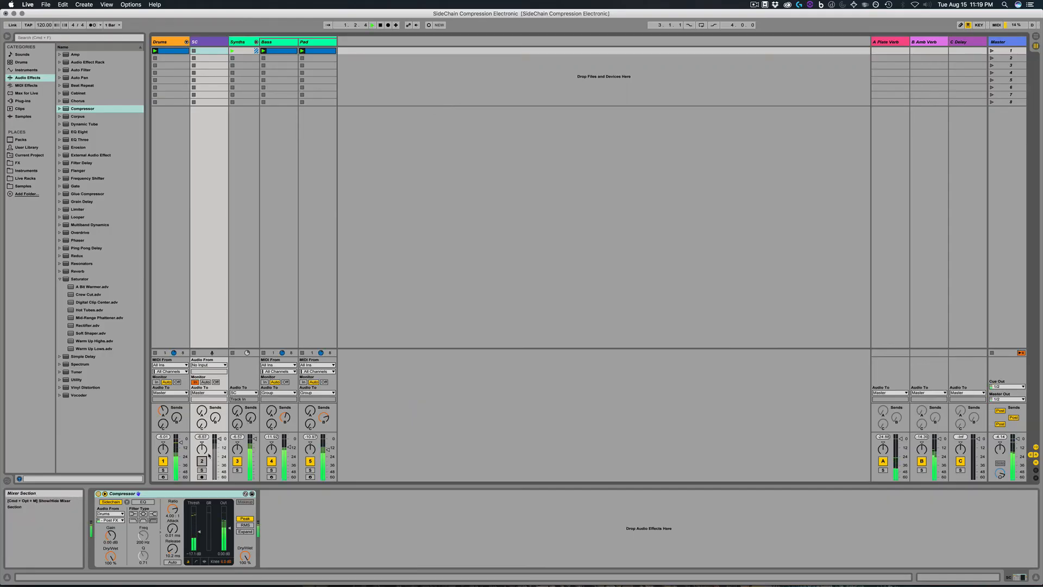
pyautogui.press('space')
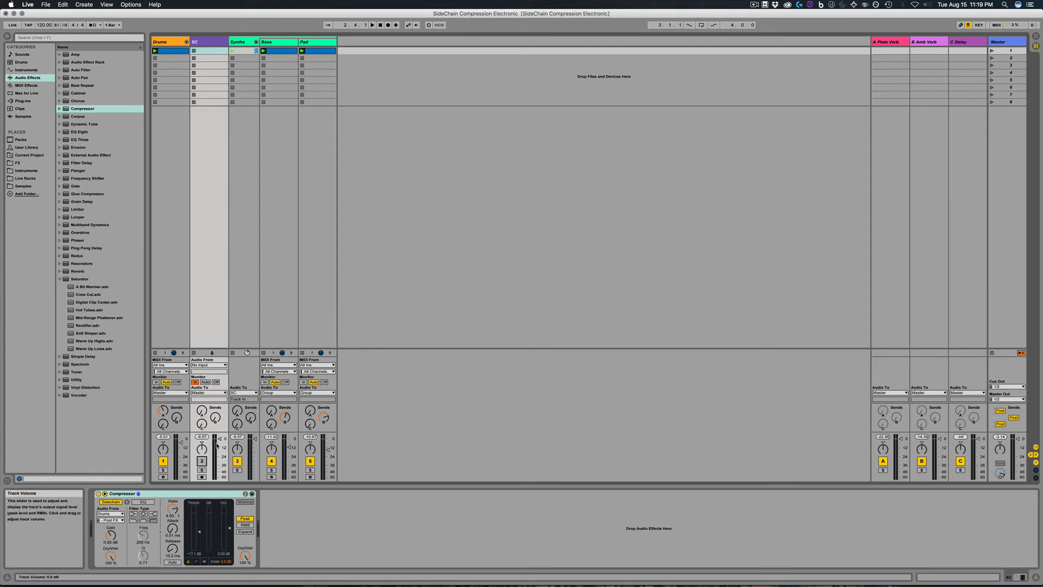
pyautogui.click(203, 462)
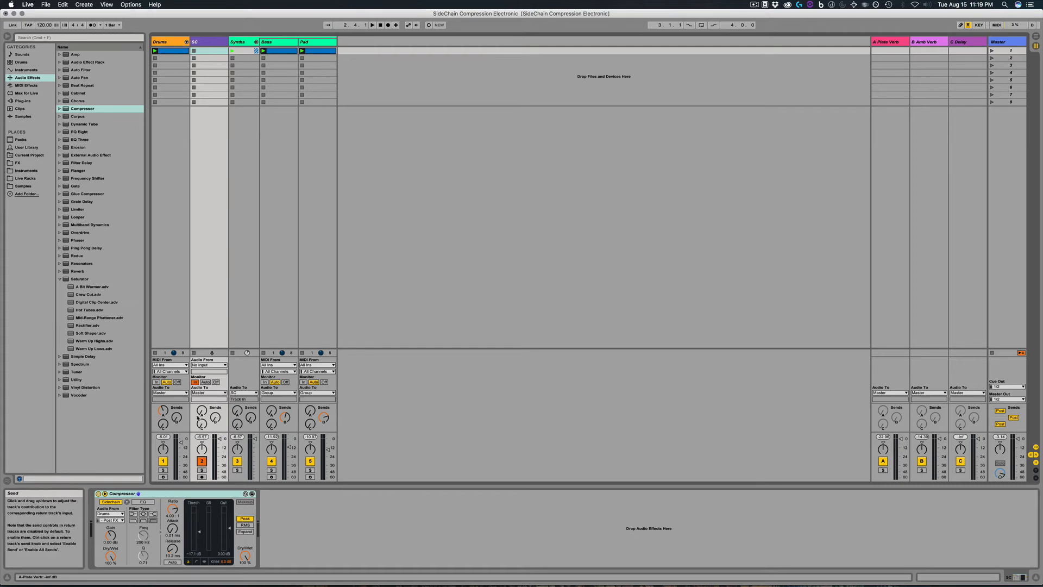
pyautogui.press('space')
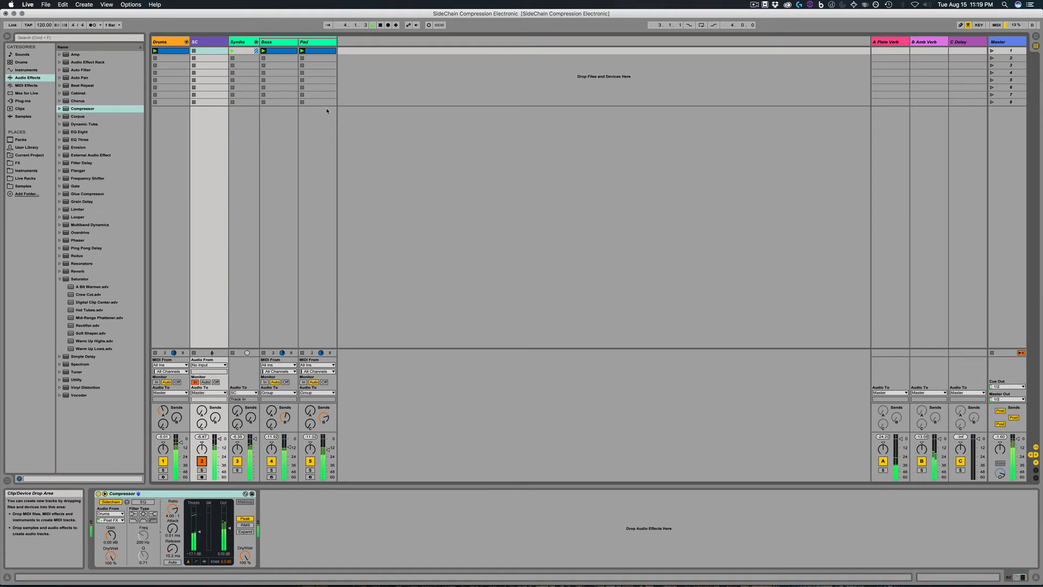
pyautogui.press('space')
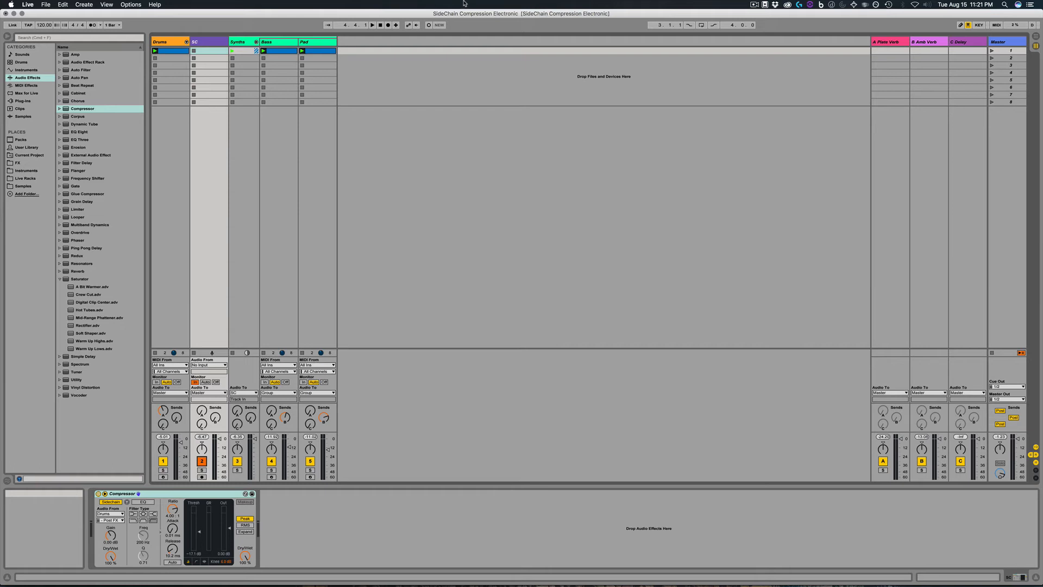
# - Insert a new MIDI track after Drums and load the sample 0001 16 Perc resamp-1-1.aif onto it
pyautogui.press('shift+super+t')
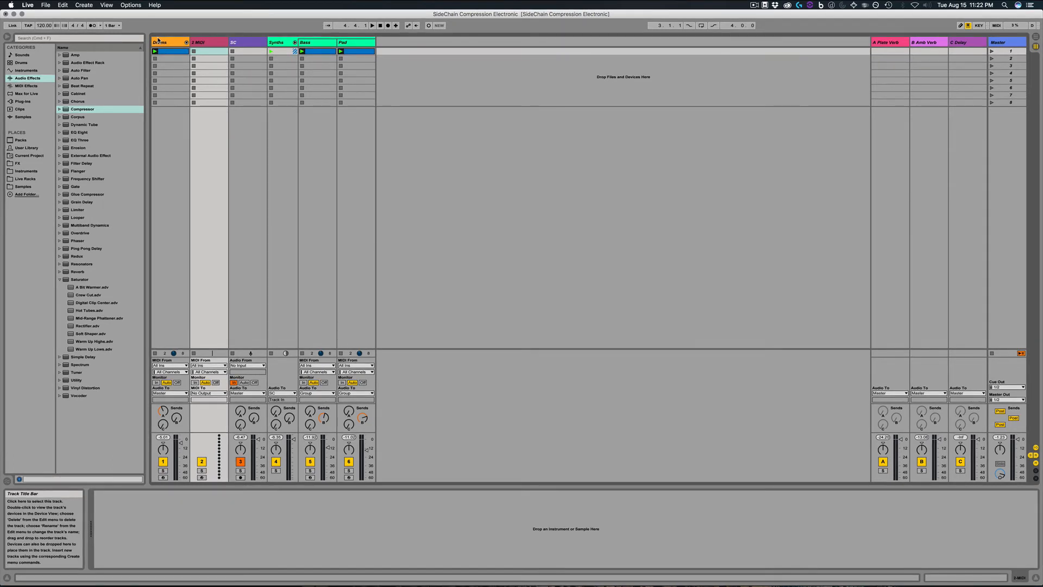
pyautogui.click(201, 43)
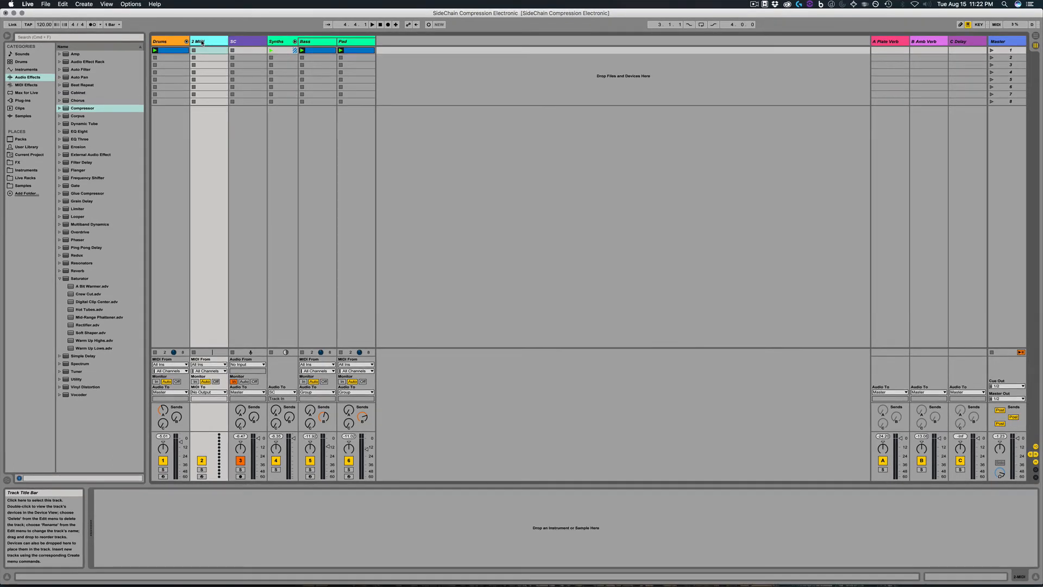
pyautogui.click(23, 116)
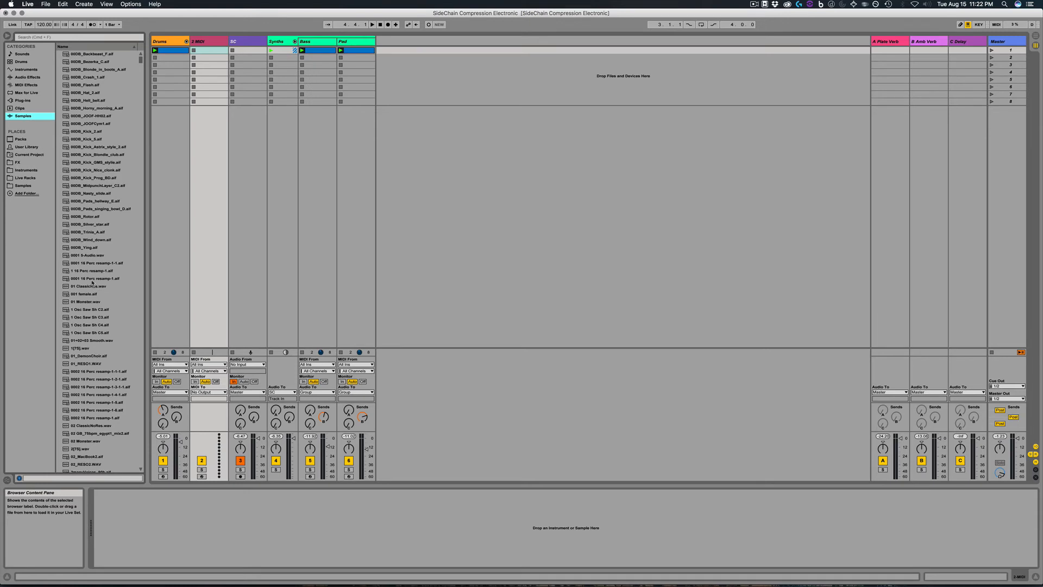
pyautogui.click(93, 264)
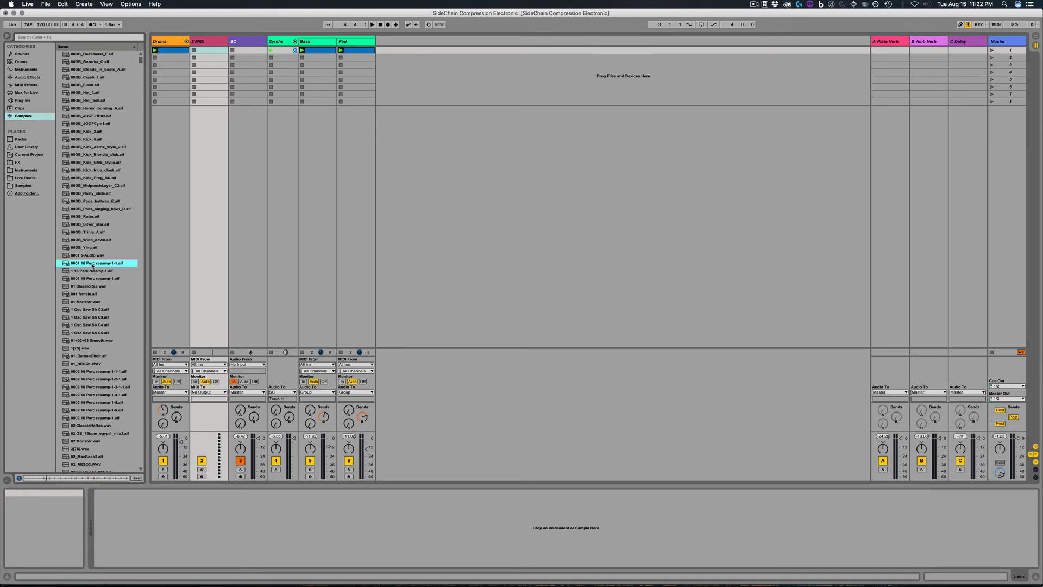
pyautogui.moveTo(94, 288); pyautogui.dragTo(144, 516)
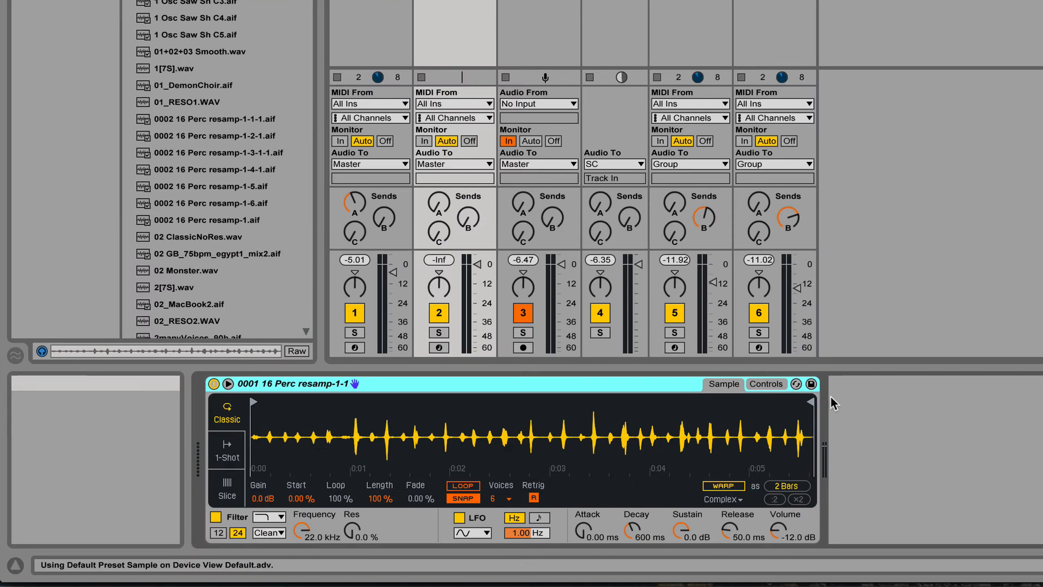
# - Trim the Simpler sample to one short burst, crop it, and narrow the cropped region to a tiny slice near 0:00:002
pyautogui.moveTo(810, 402); pyautogui.dragTo(274, 409)
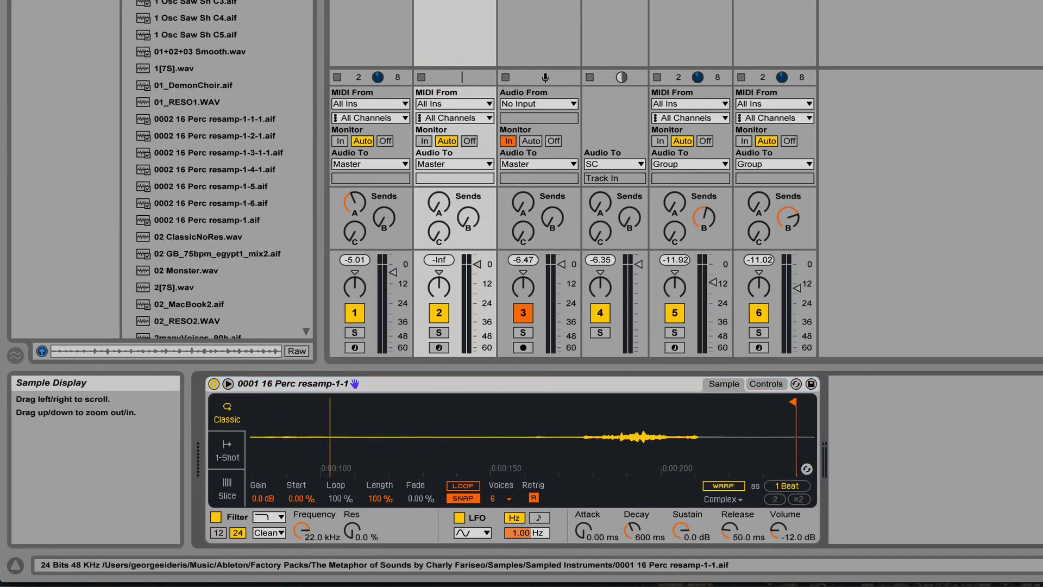
pyautogui.moveTo(647, 402); pyautogui.dragTo(476, 399)
pyautogui.moveTo(253, 403); pyautogui.dragTo(456, 412)
pyautogui.rightClick(505, 423)
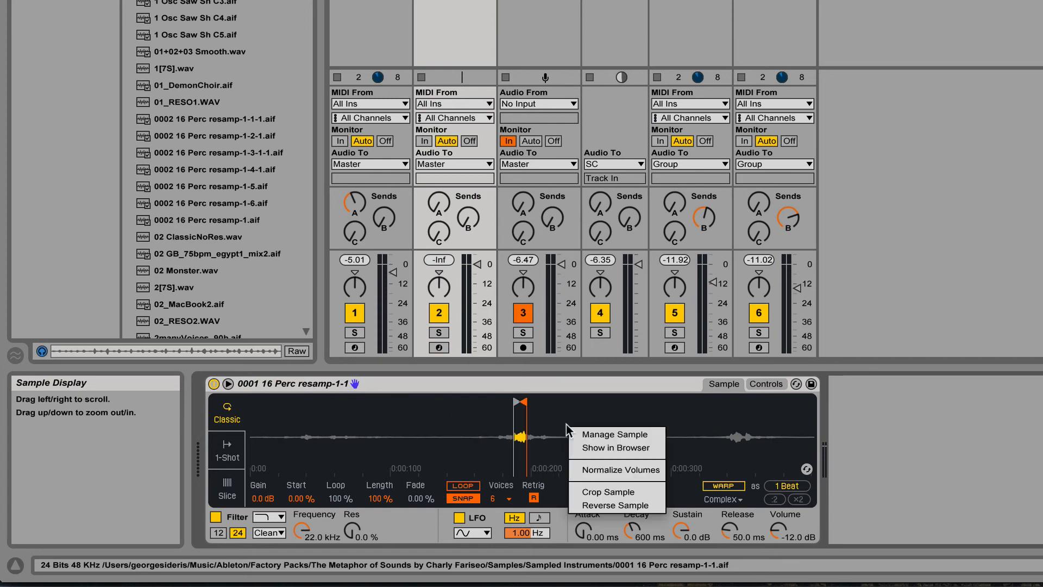
pyautogui.click(603, 491)
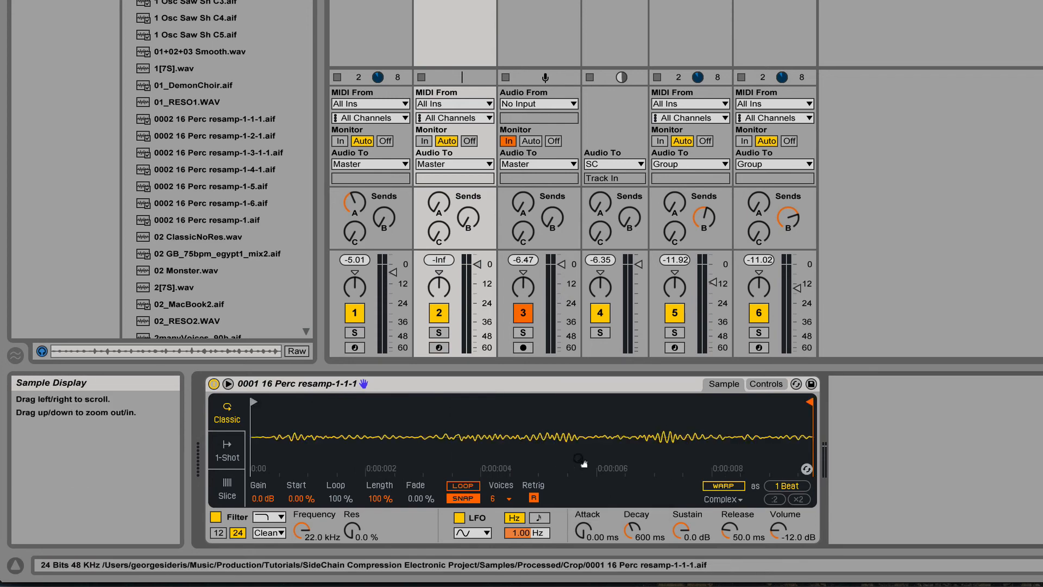
pyautogui.moveTo(808, 402); pyautogui.dragTo(395, 412)
pyautogui.moveTo(254, 407)
pyautogui.mouseDown()
pyautogui.moveTo(351, 414)
pyautogui.moveTo(384, 403)
pyautogui.mouseUp()
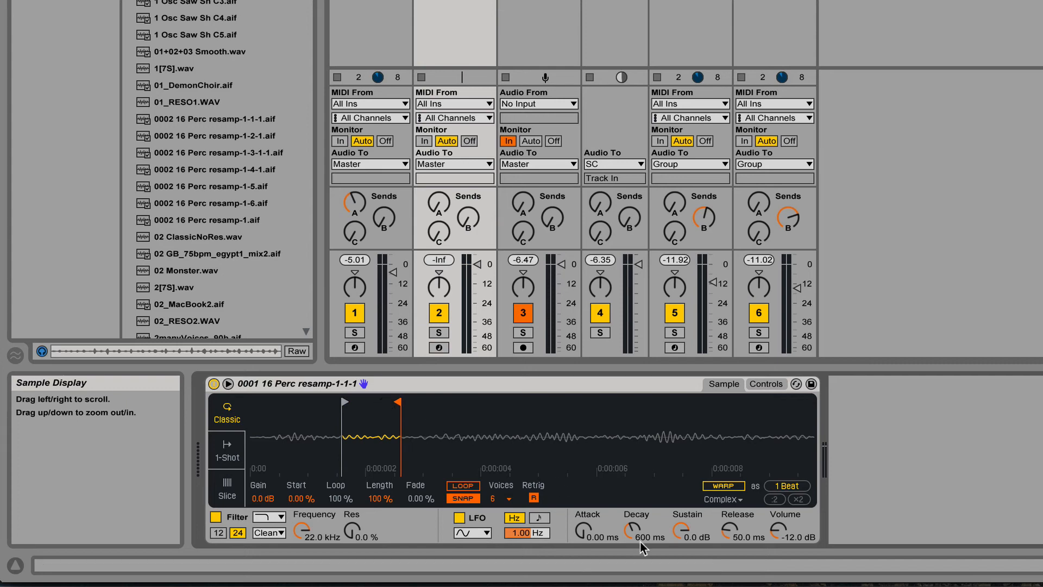
# - Raise Simpler's volume to 11.4 dB and shorten its decay and release to 1.00 ms each
pyautogui.moveTo(778, 529); pyautogui.dragTo(778, 497)
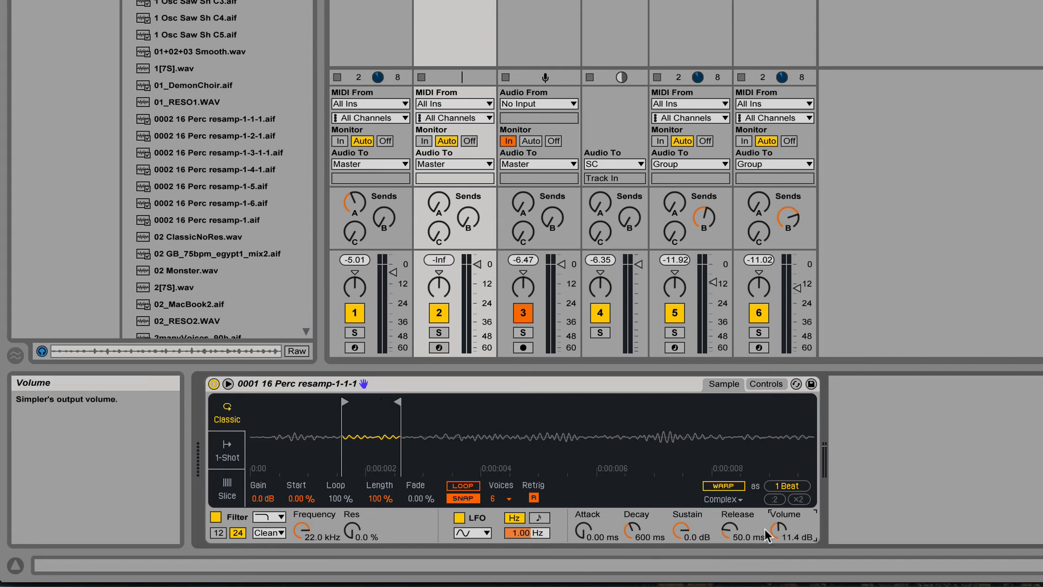
pyautogui.moveTo(639, 538); pyautogui.dragTo(638, 555)
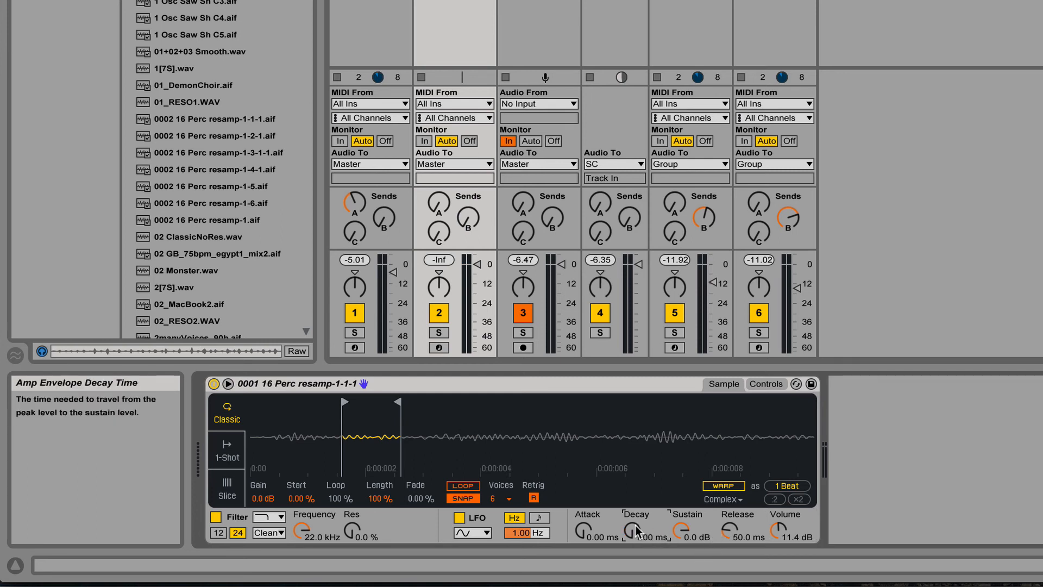
pyautogui.moveTo(727, 531); pyautogui.dragTo(727, 565)
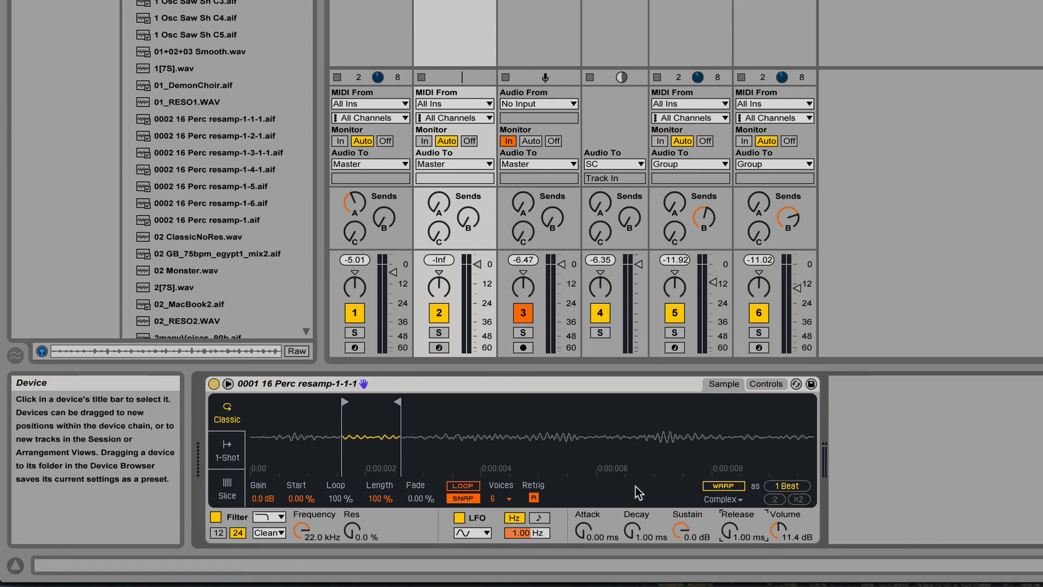
# - Arm the sampler track for recording and set its levels, with Simpler's volume at 24.0 dB and the track fader fully down
pyautogui.click(439, 347)
pyautogui.moveTo(680, 529)
pyautogui.mouseDown()
pyautogui.moveTo(681, 557)
pyautogui.moveTo(690, 538)
pyautogui.mouseUp()
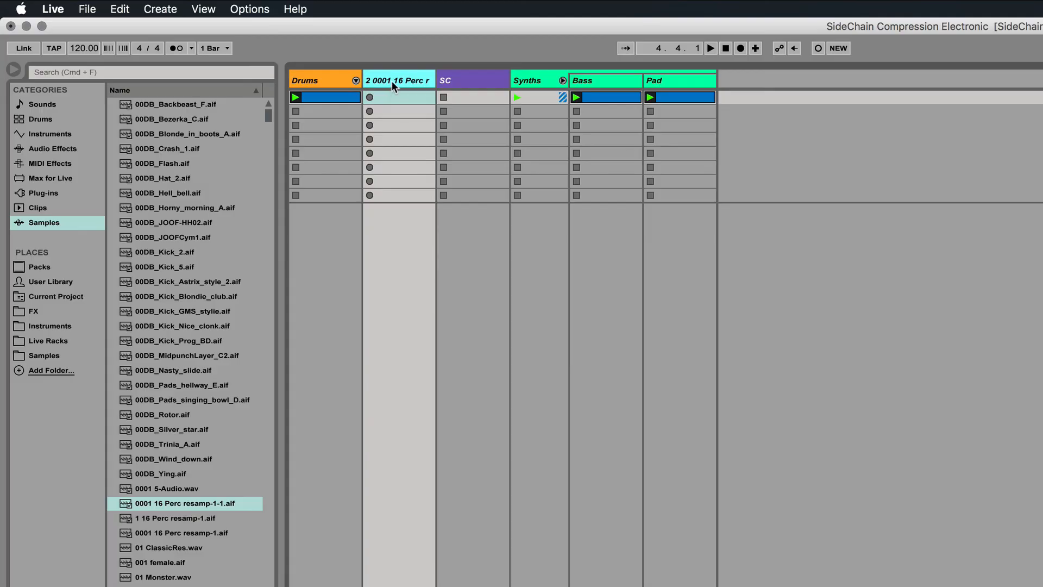
# - Rename the sampler track SC Trigger and move it before the Drums track
pyautogui.press('super+r')
pyautogui.write('SC')
pyautogui.moveTo(486, 85); pyautogui.dragTo(477, 81)
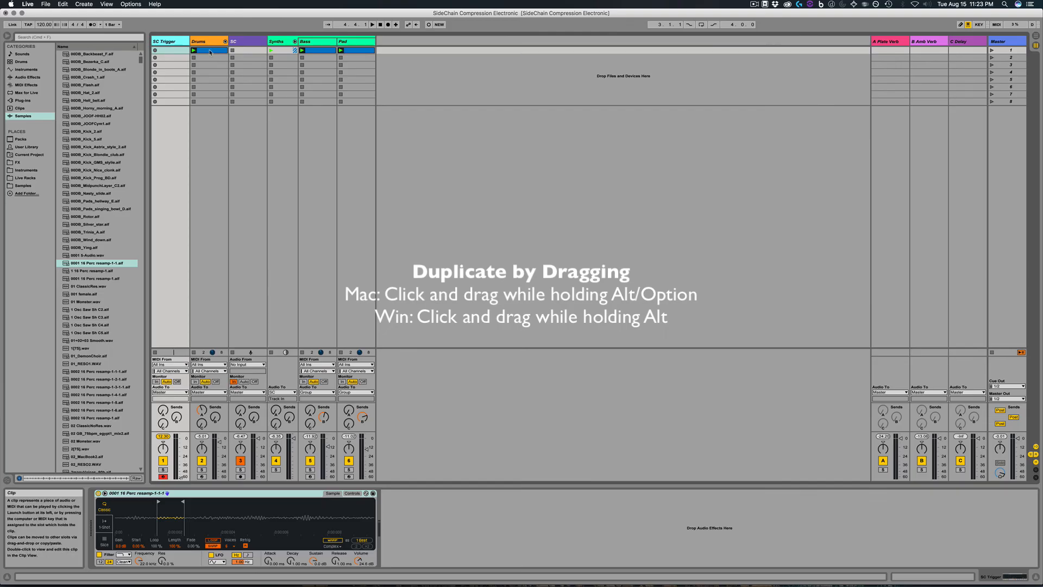
# - Duplicate the Drums clip into the SC Trigger track's first slot and delete the notes in its two highest rows
pyautogui.click(401, 102)
pyautogui.moveTo(210, 53); pyautogui.dragTo(183, 56)
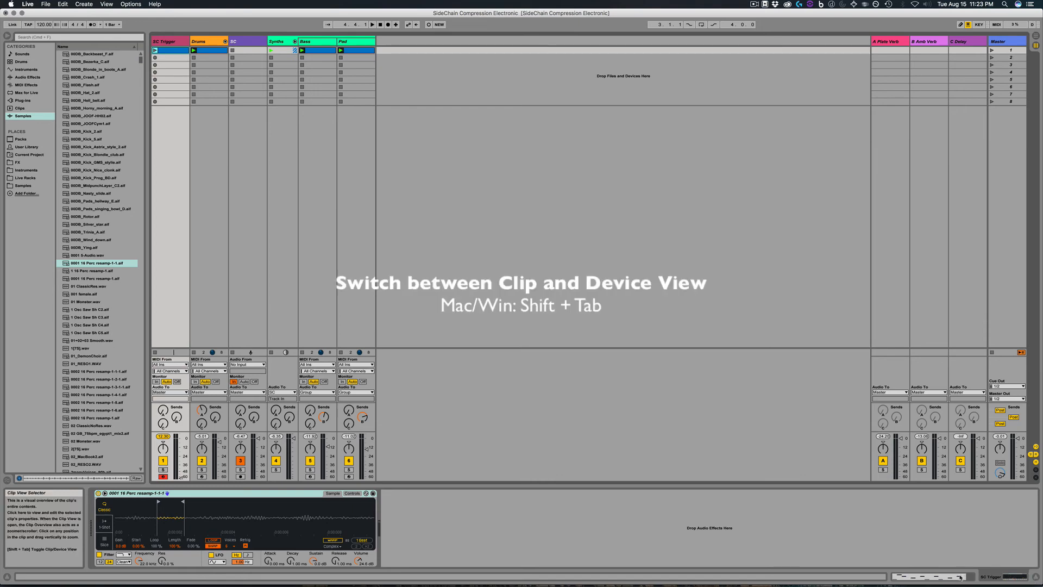
pyautogui.hotkey('shift', 'Tab')
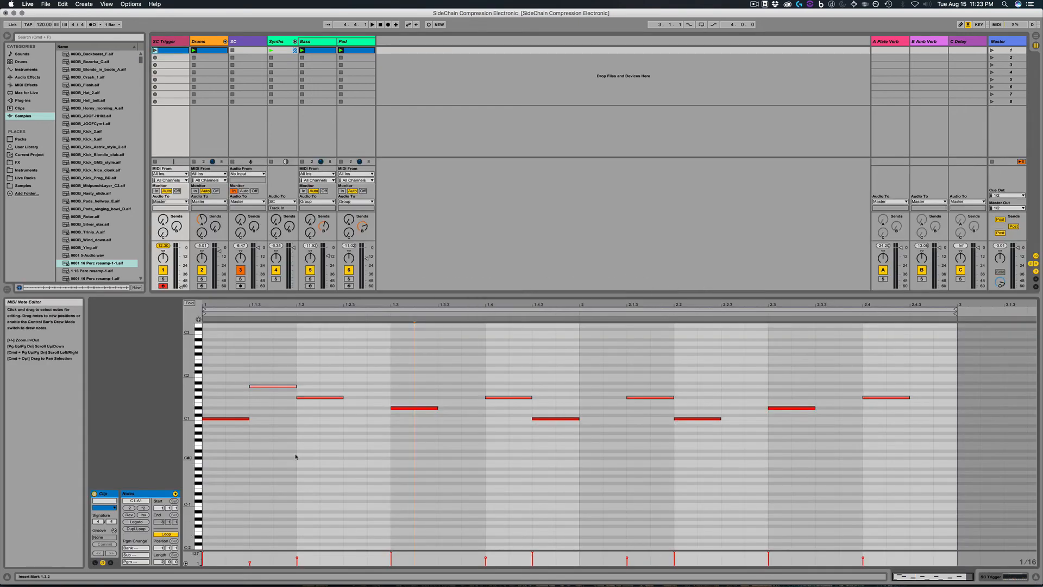
pyautogui.click(199, 411)
pyautogui.moveTo(200, 407); pyautogui.dragTo(200, 374)
pyautogui.press('Delete')
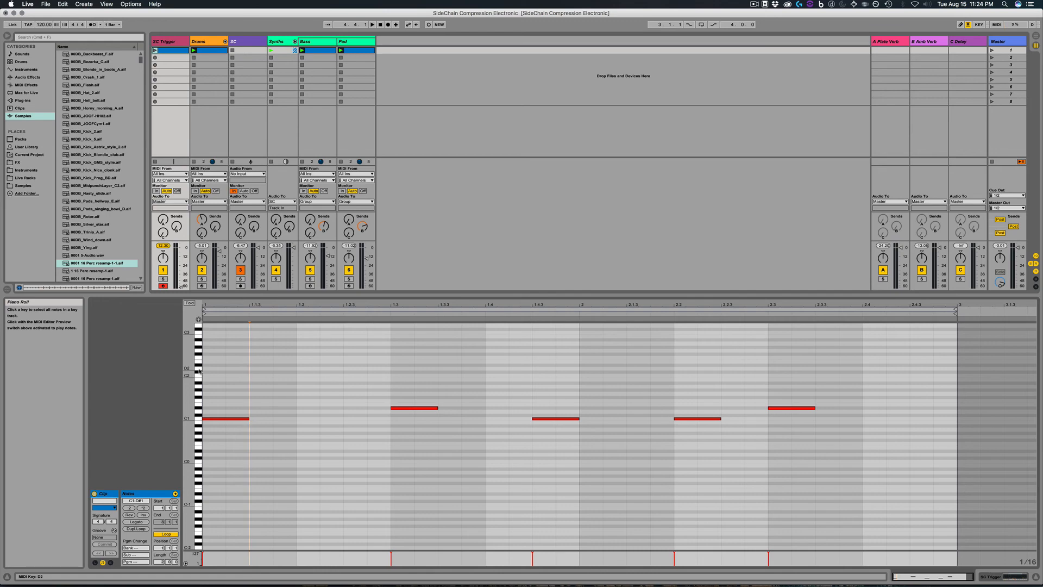
# - Set the SC track Compressor's sidechain source to SC Trigger with the Post FX tap point
pyautogui.click(251, 44)
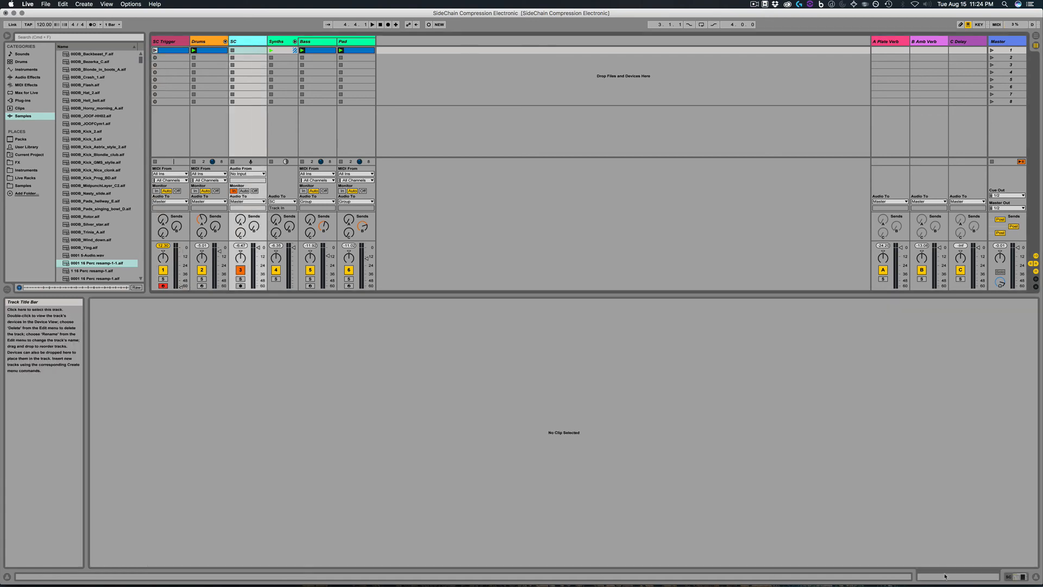
pyautogui.click(1009, 577)
pyautogui.click(121, 513)
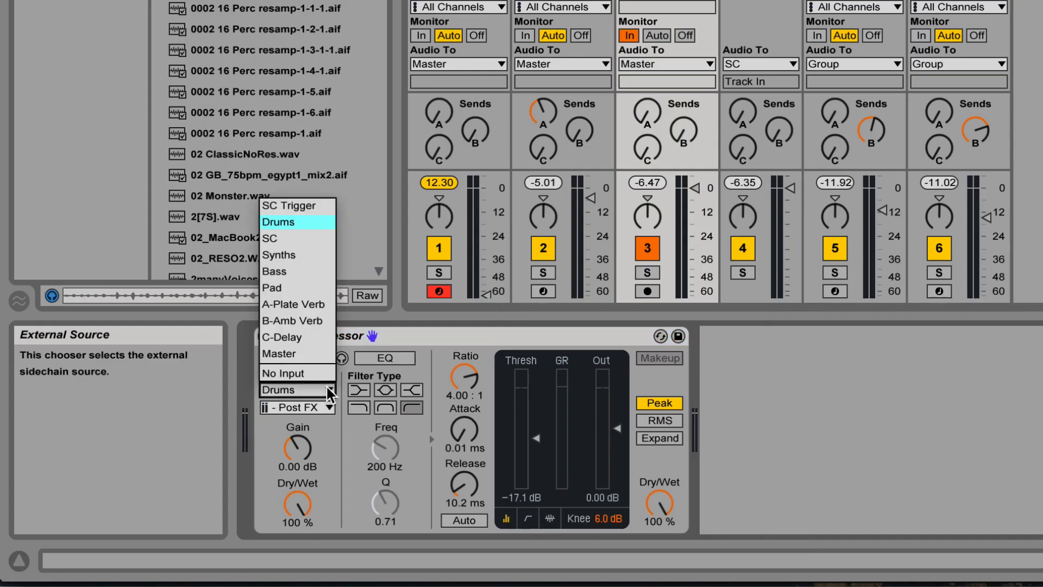
pyautogui.click(328, 208)
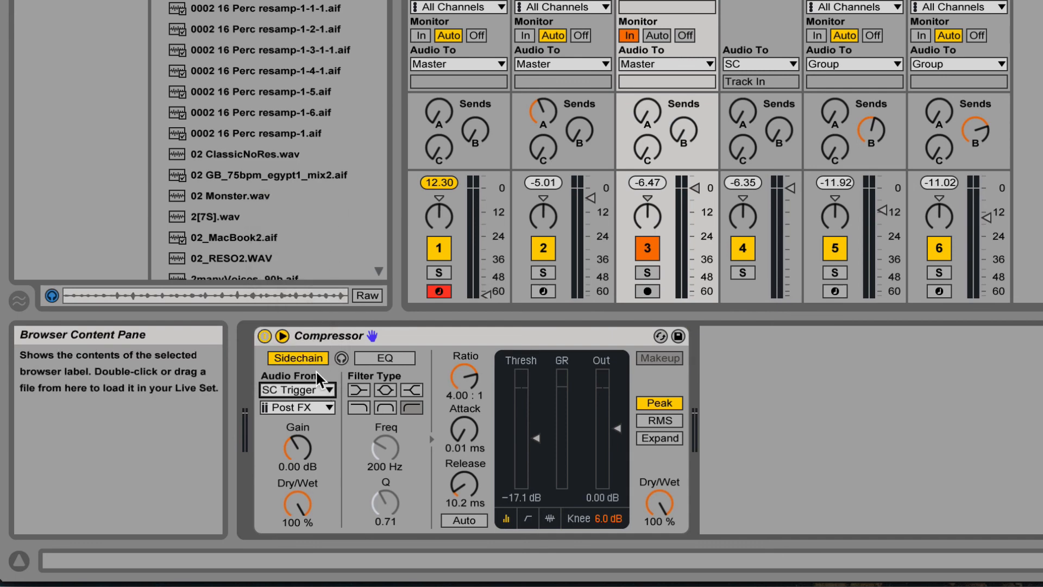
pyautogui.click(315, 408)
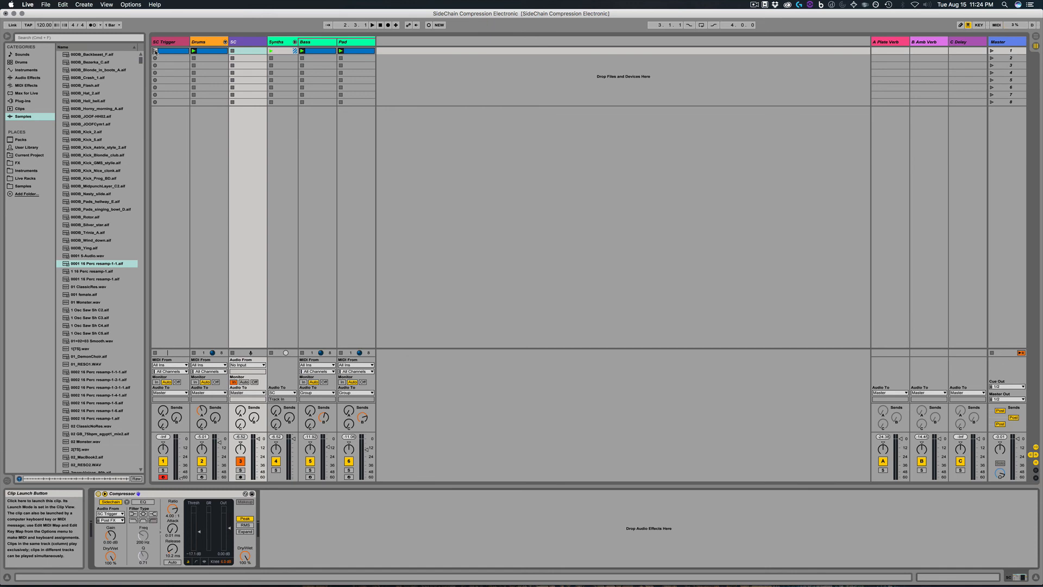
# - Launch the SC Trigger clip, lengthen the SC Compressor's release while listening, and stop playback
pyautogui.click(155, 51)
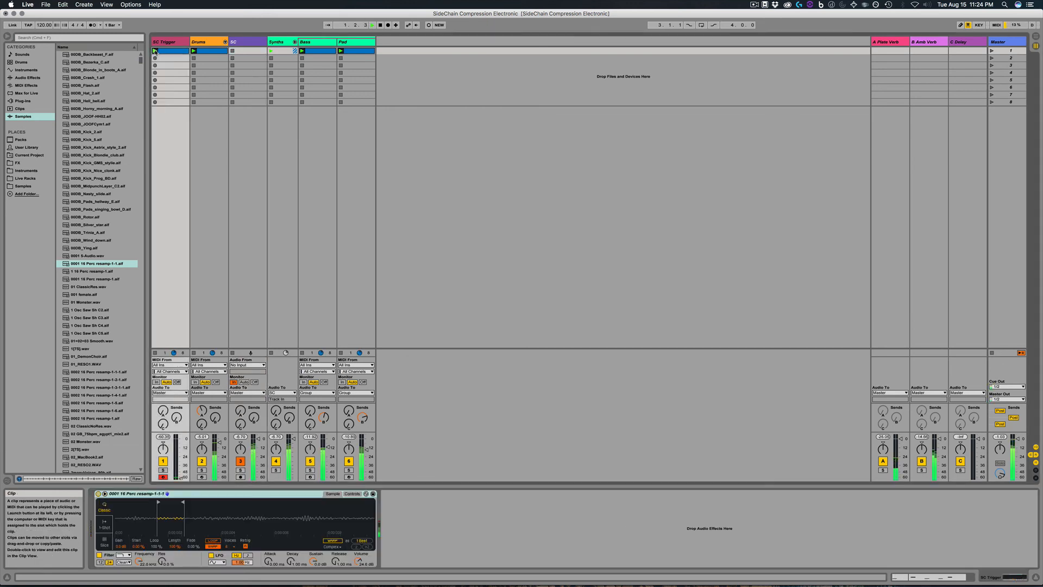
pyautogui.click(243, 41)
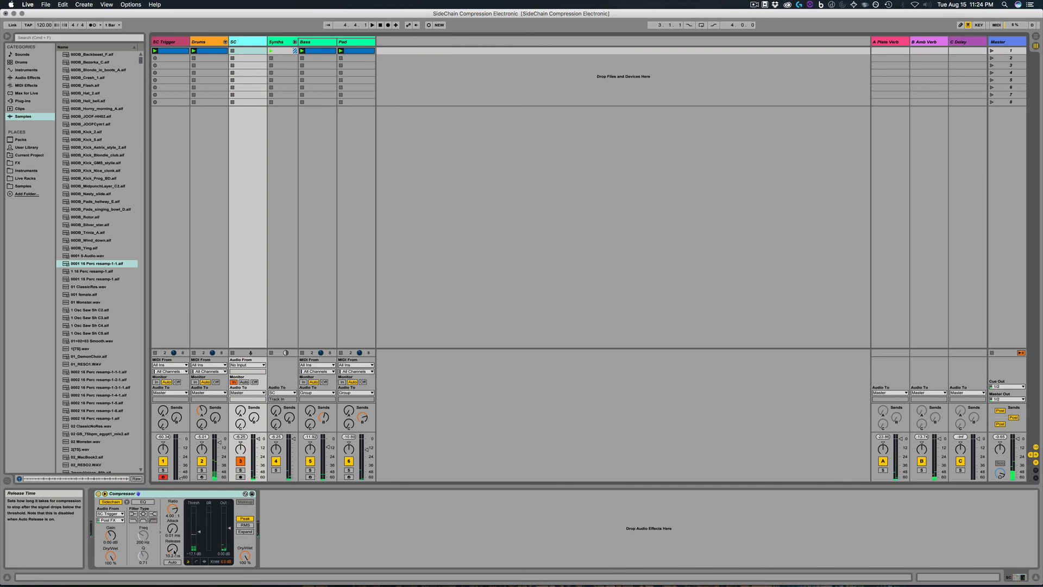
pyautogui.moveTo(173, 549); pyautogui.dragTo(173, 526)
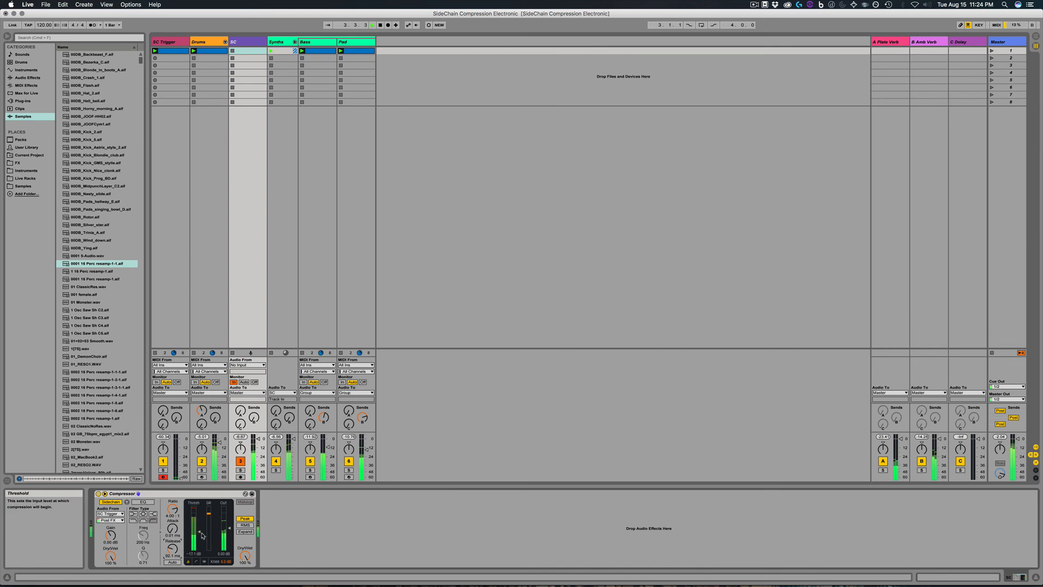
pyautogui.press('space')
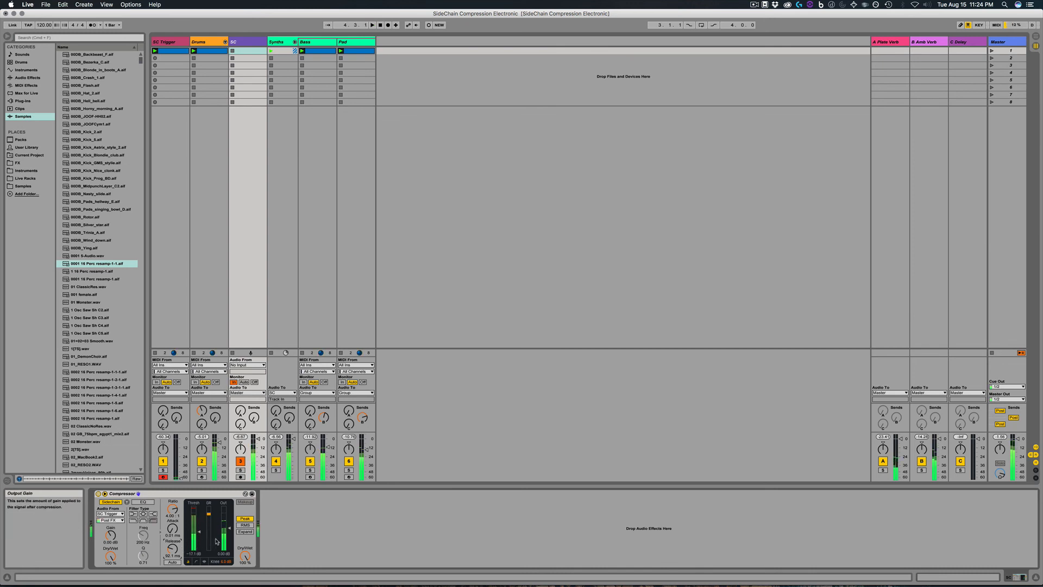